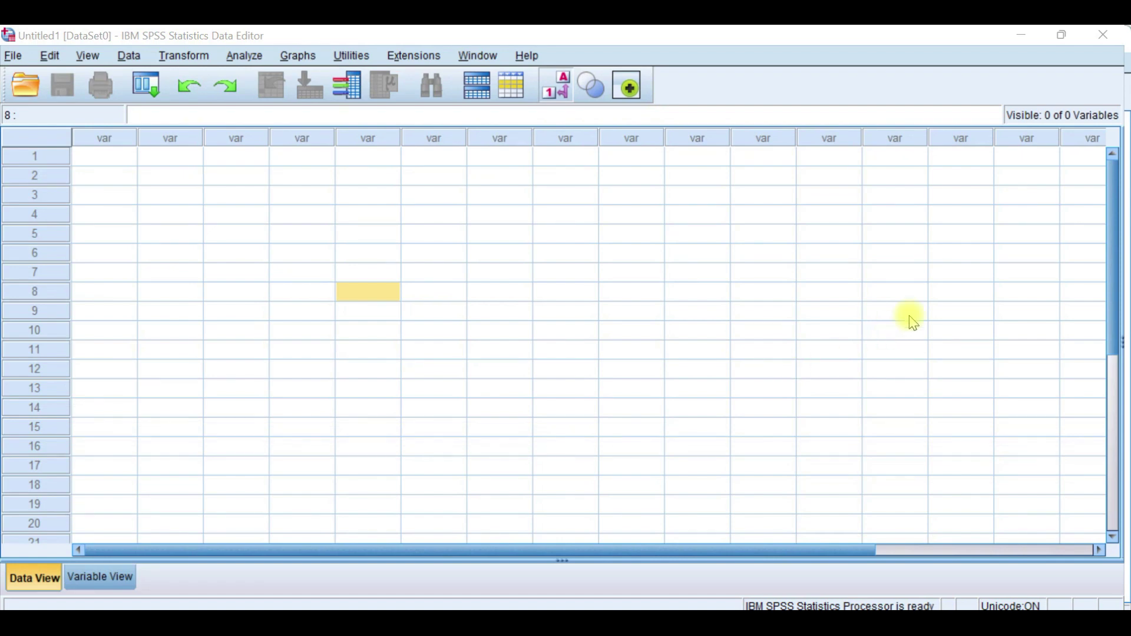
- Open SUV cars project 123 (Responses).xlsx from Downloads as Excel data in SPSS
click(1023, 37)
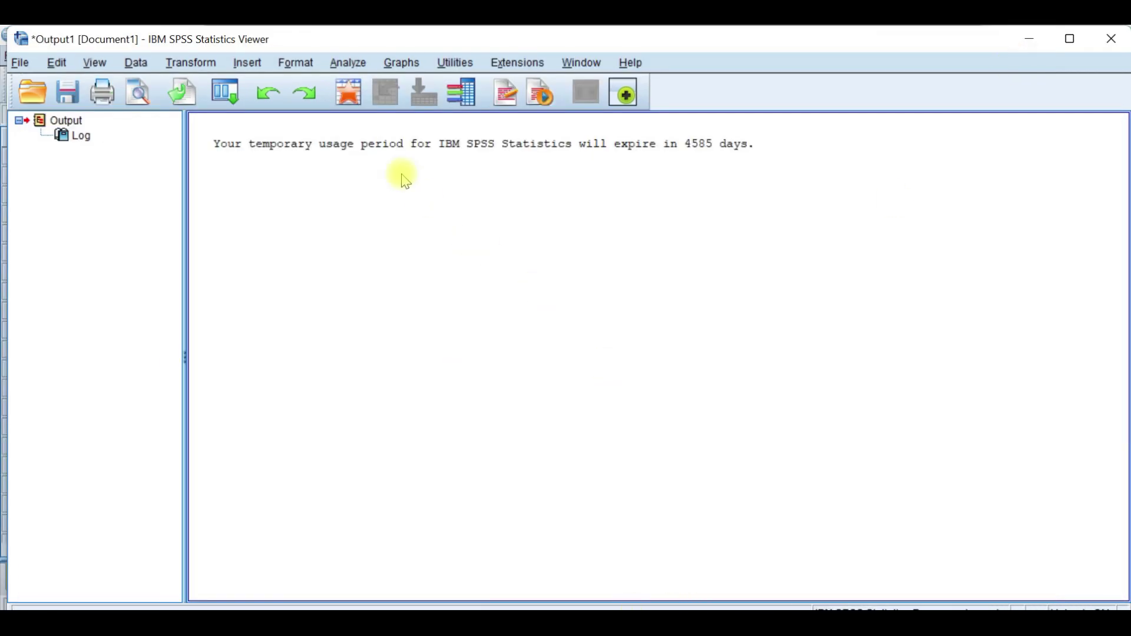
click(21, 63)
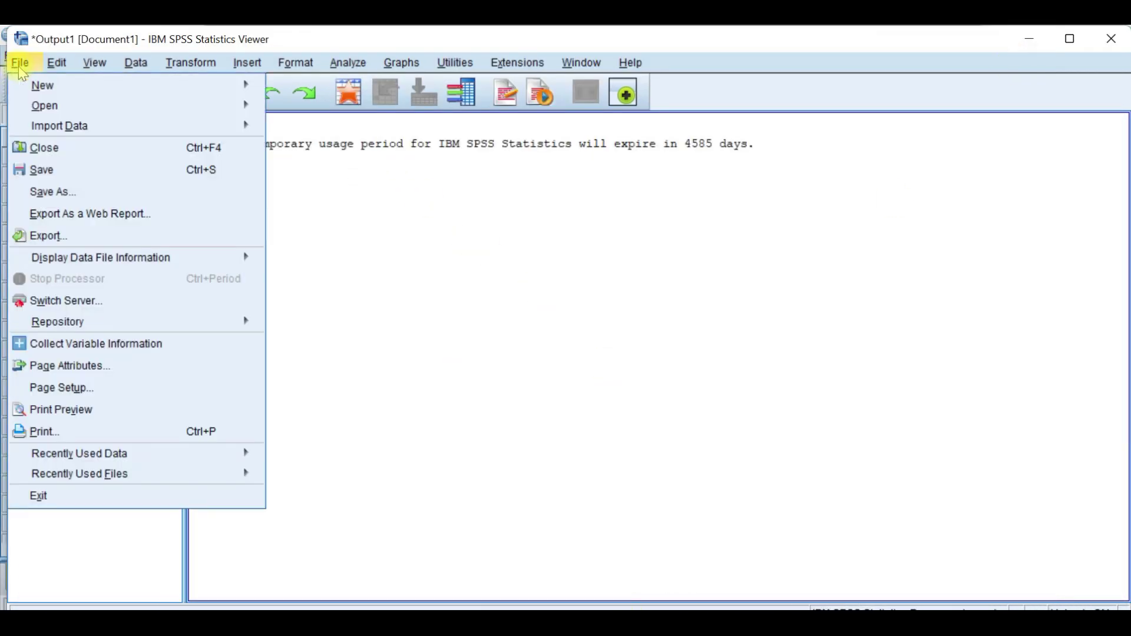
mouse_move(216, 107)
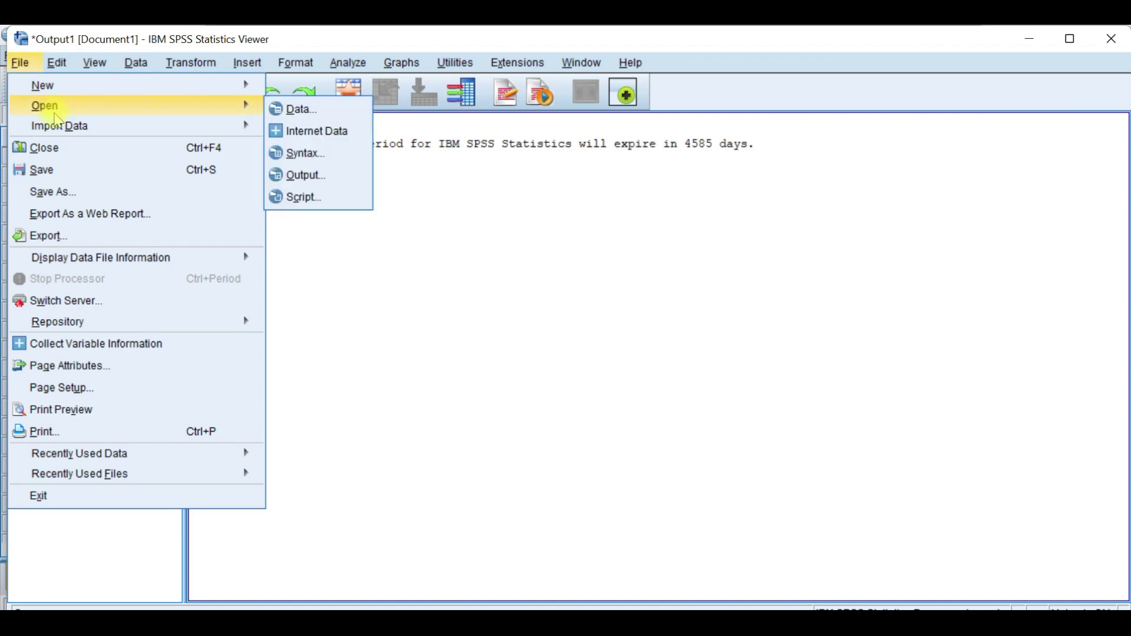
click(319, 112)
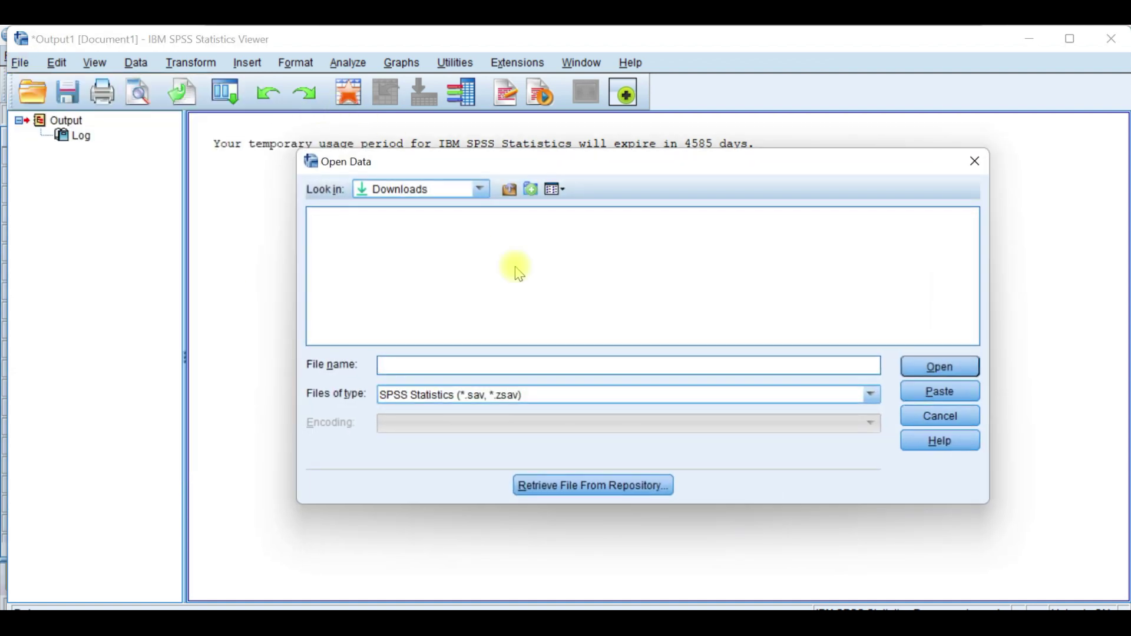
click(542, 402)
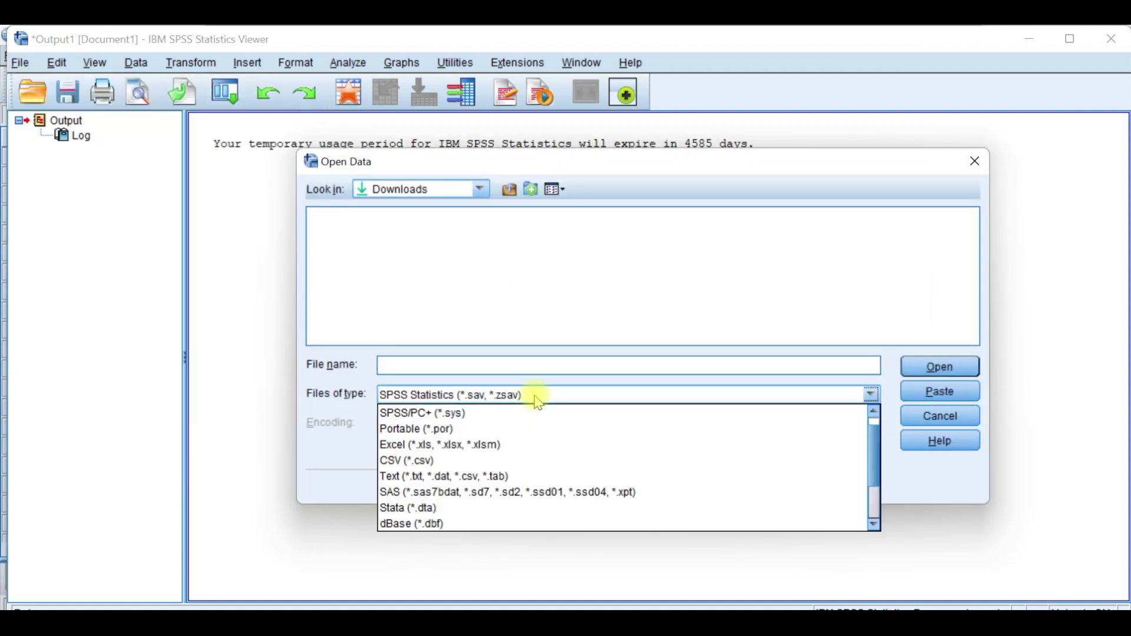
click(480, 443)
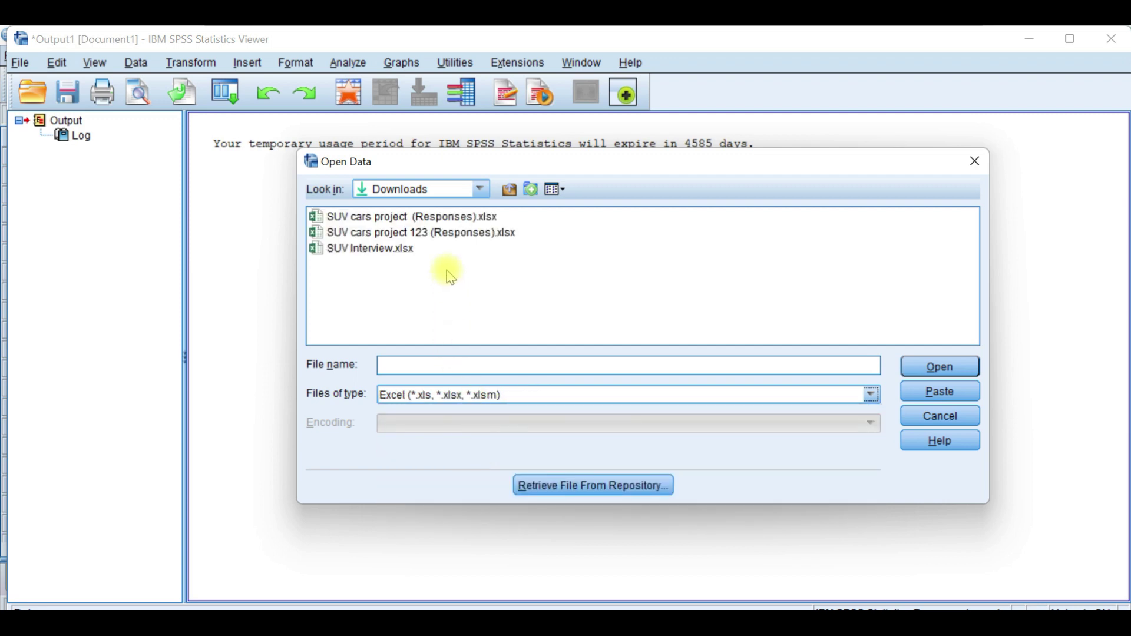
click(440, 235)
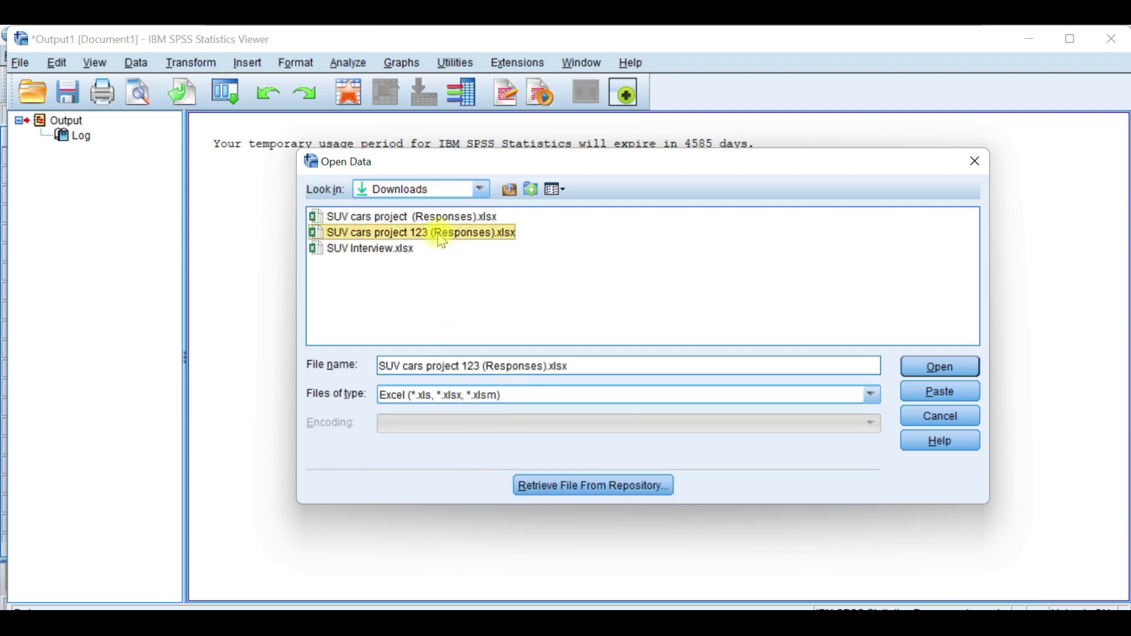
click(941, 367)
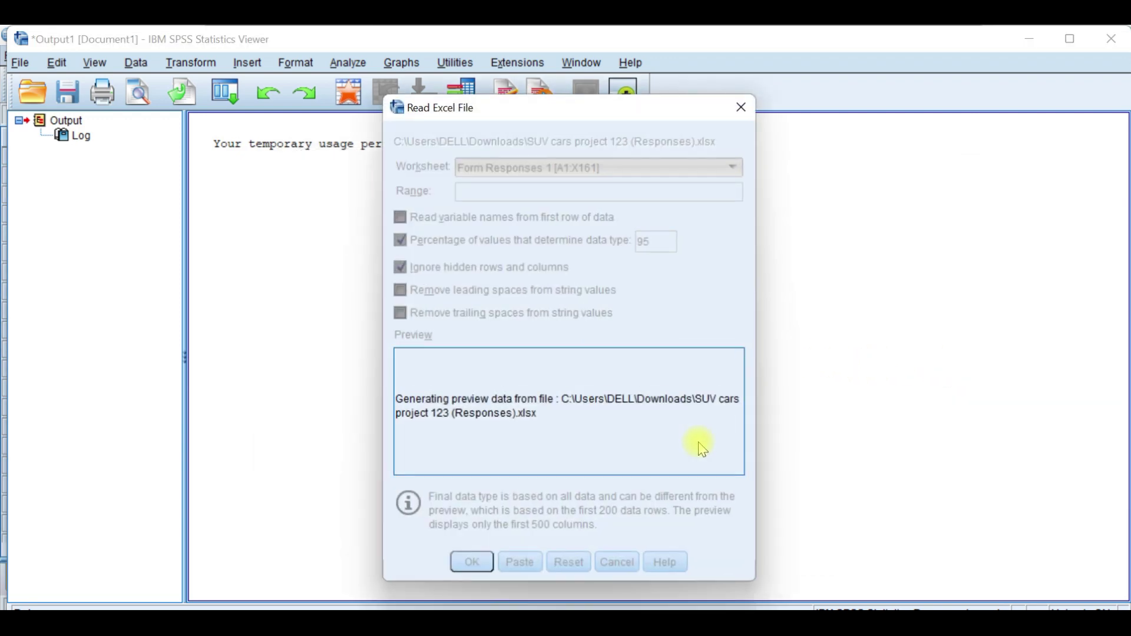
- Import worksheet Form Responses 1 [A1:X161], reading variable names from the first row
click(523, 171)
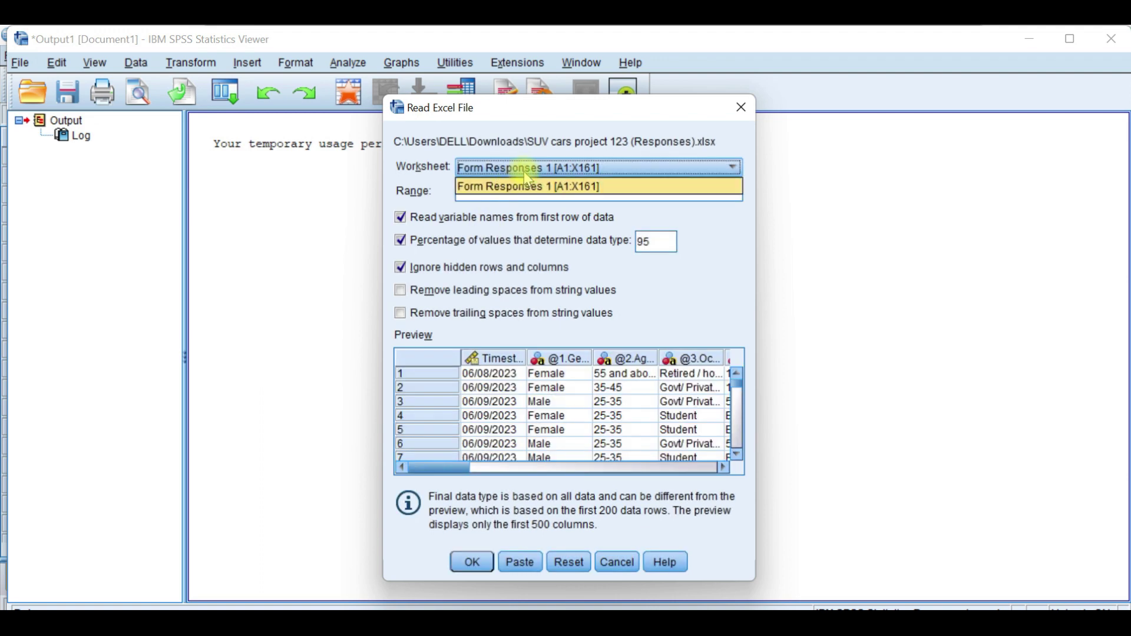
click(528, 171)
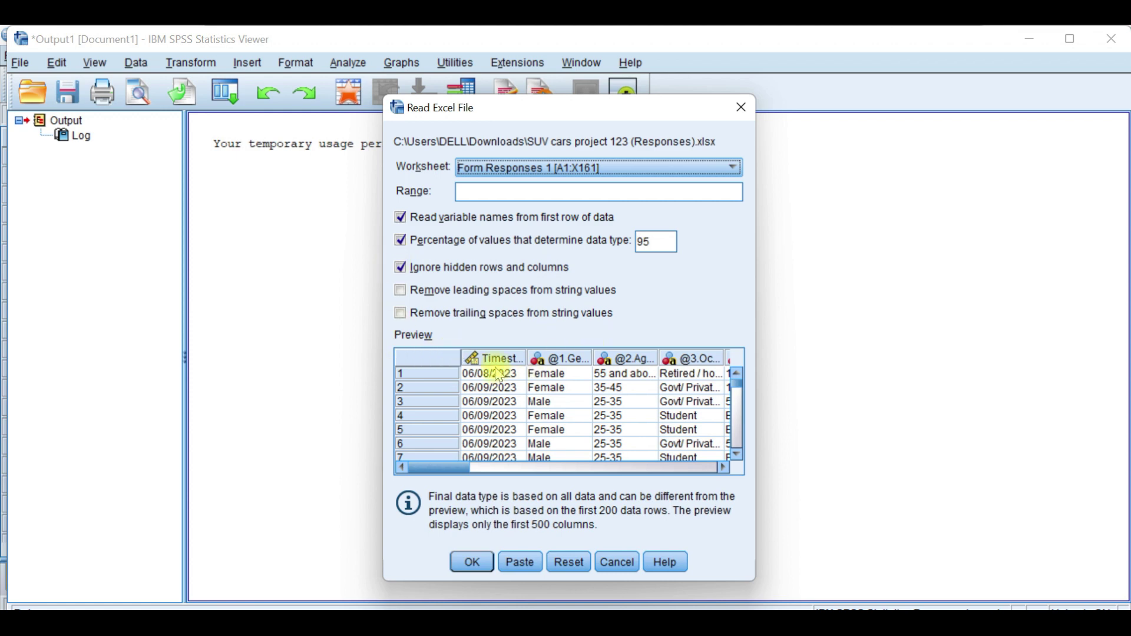
drag(449, 466, 424, 474)
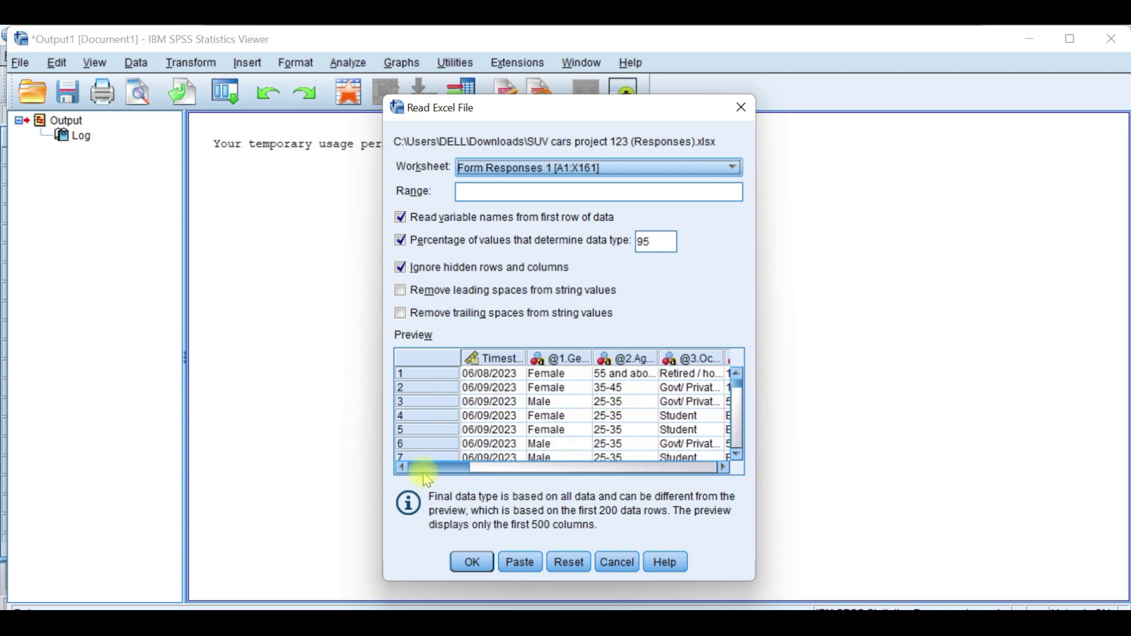
click(470, 563)
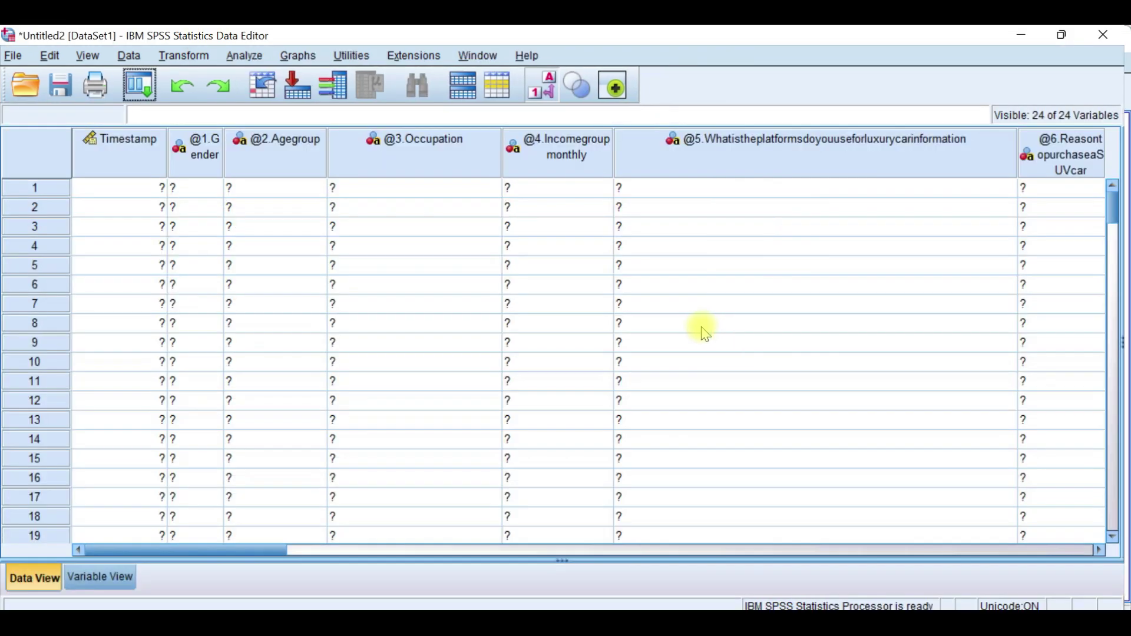
- Run Frequencies on Gender through the last survey variable, without extra statistics
click(740, 252)
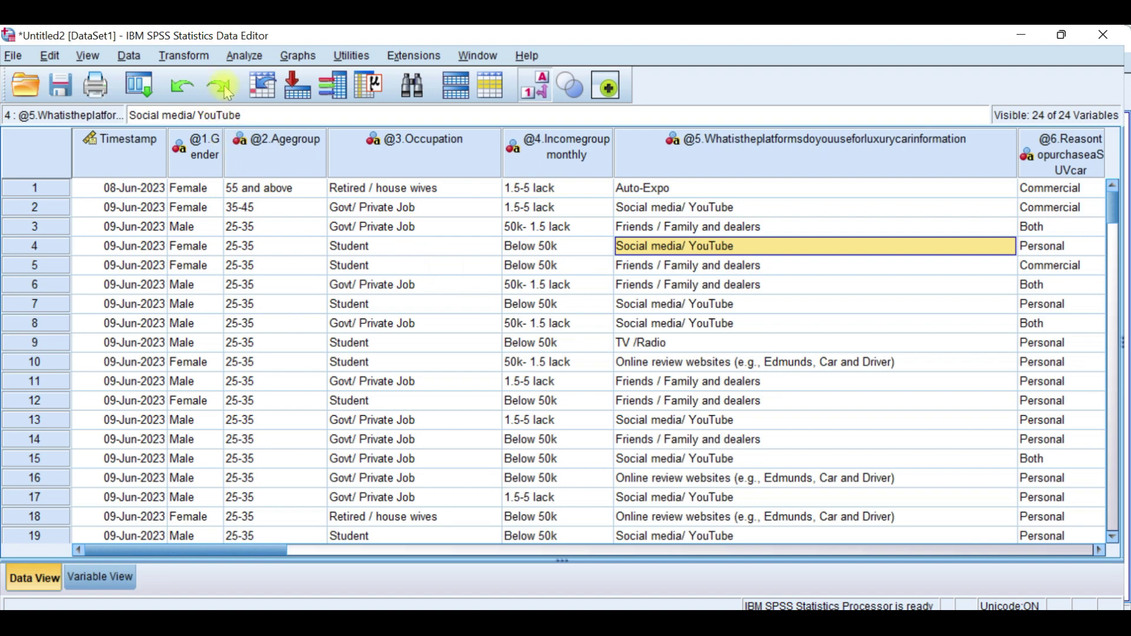
click(243, 59)
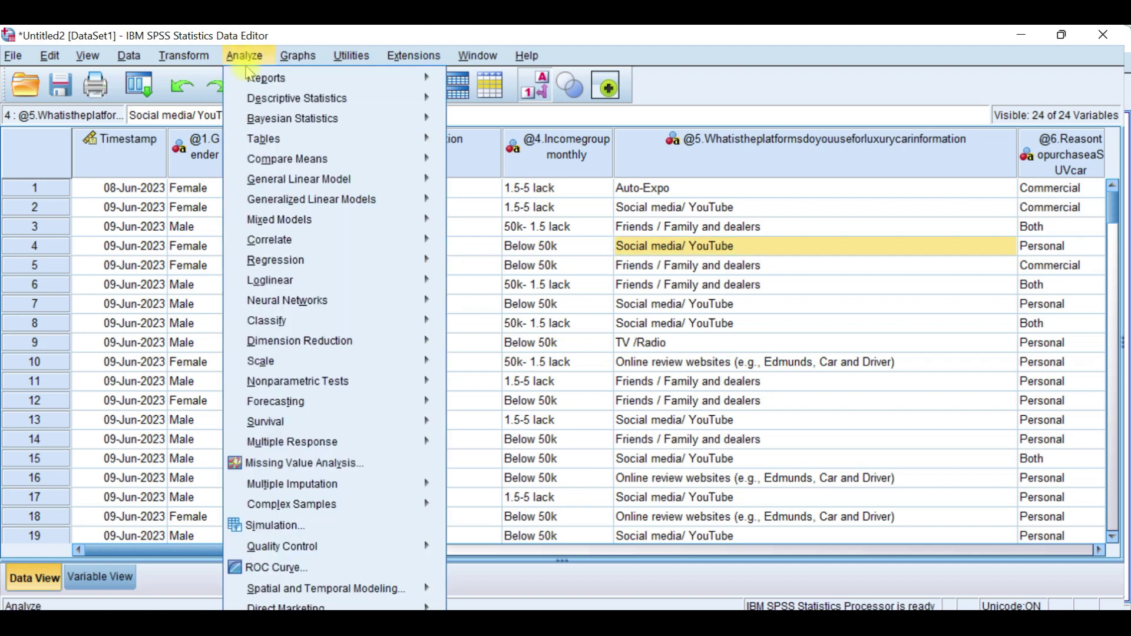
mouse_move(281, 105)
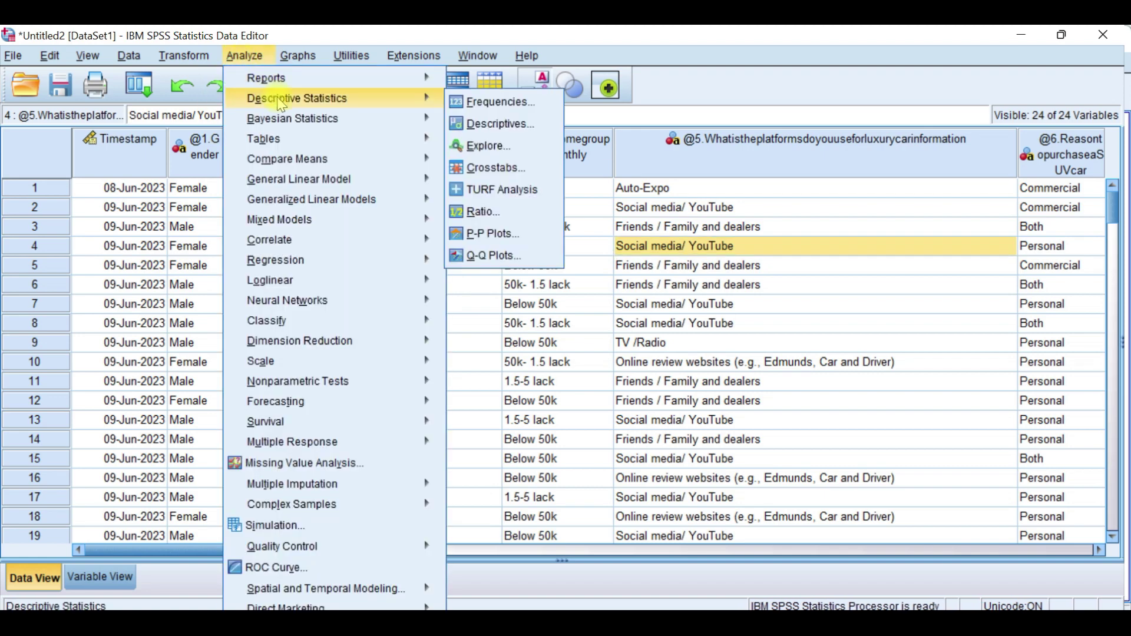
click(545, 113)
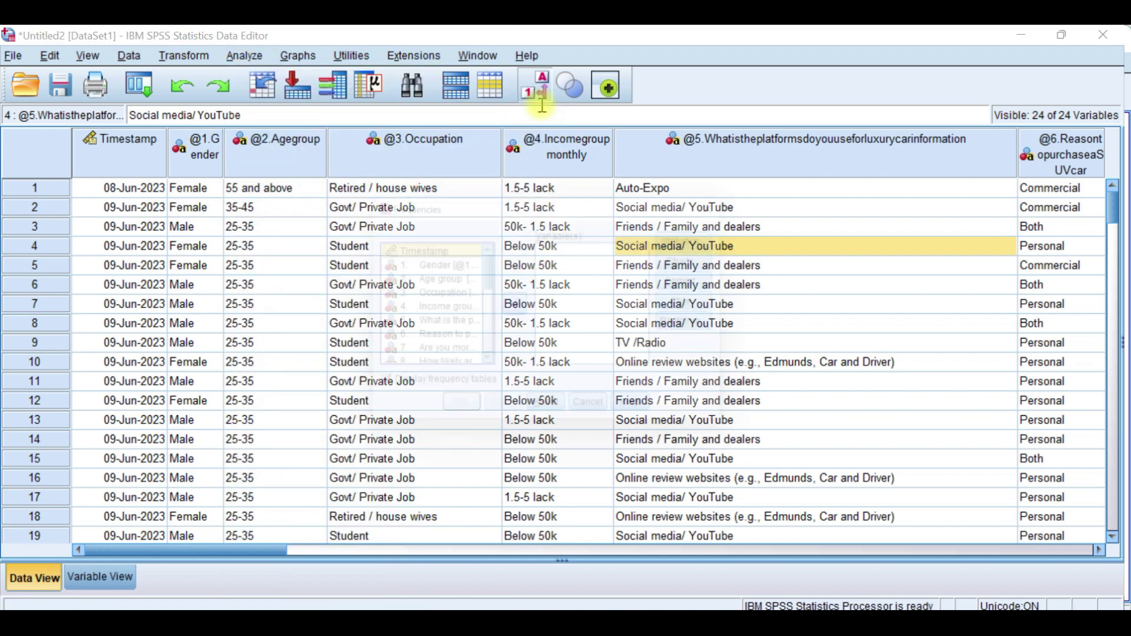
click(443, 268)
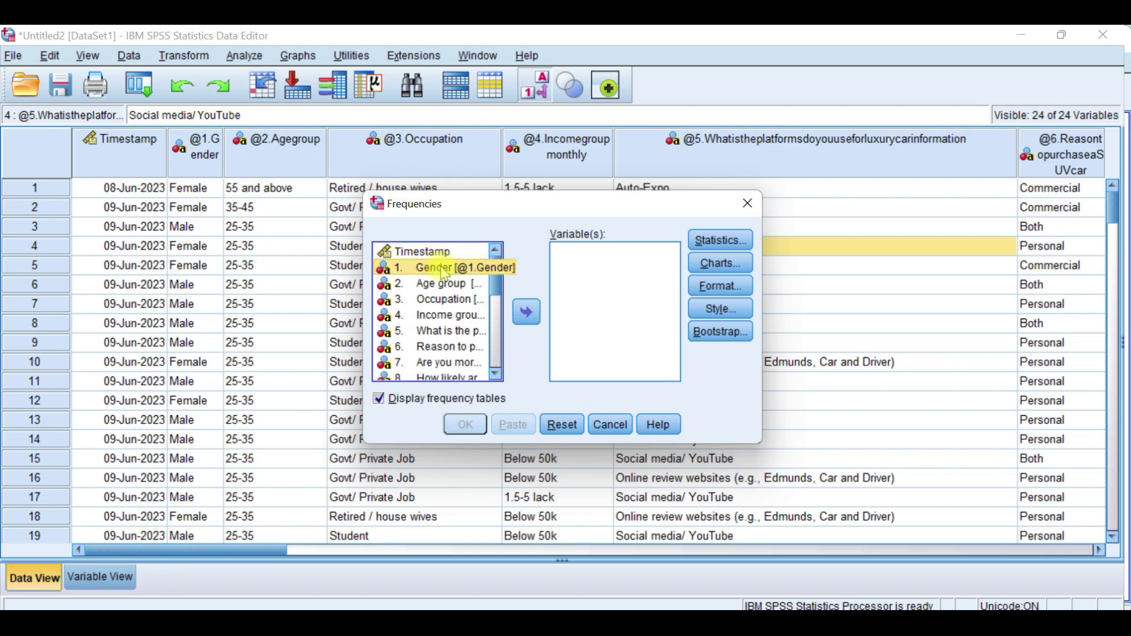
key(shift+Down)
key(shift+Down)
key(shift+Down)
key(shift+Down)
key(shift+Down)
key(shift+Down)
key(shift+Down)
key(shift+Down)
key(shift+Down)
key(shift+Down)
key(shift+Down)
key(shift+Down)
key(shift+Down)
key(shift+Down)
key(shift+Down)
key(shift+Down)
key(shift+Down)
key(shift+Down)
key(shift+Down)
key(shift+Down)
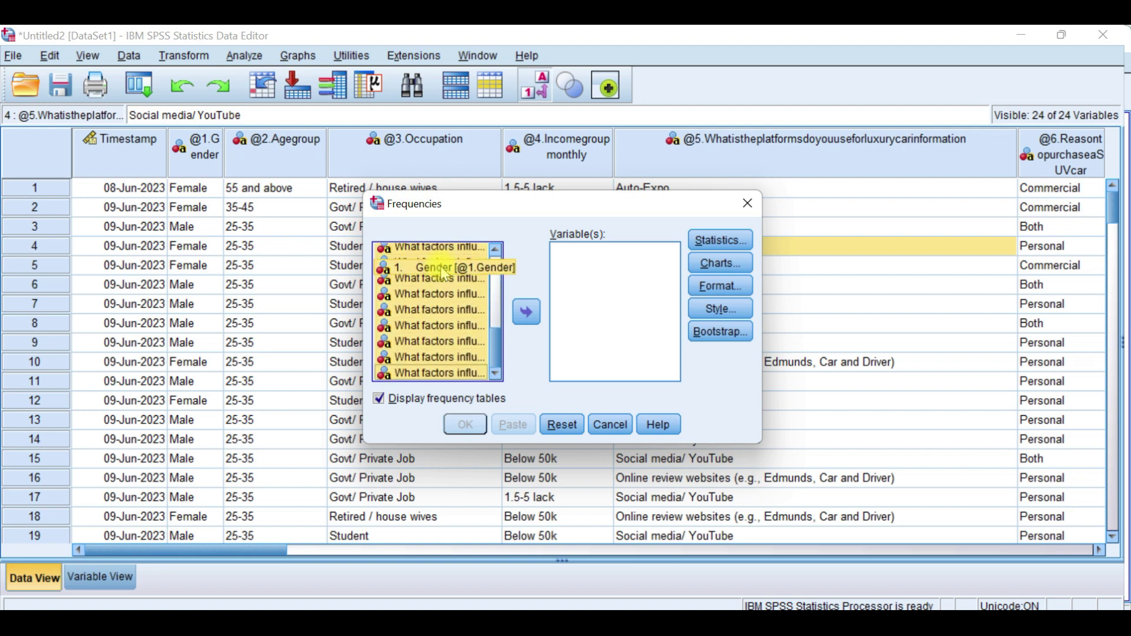
click(526, 311)
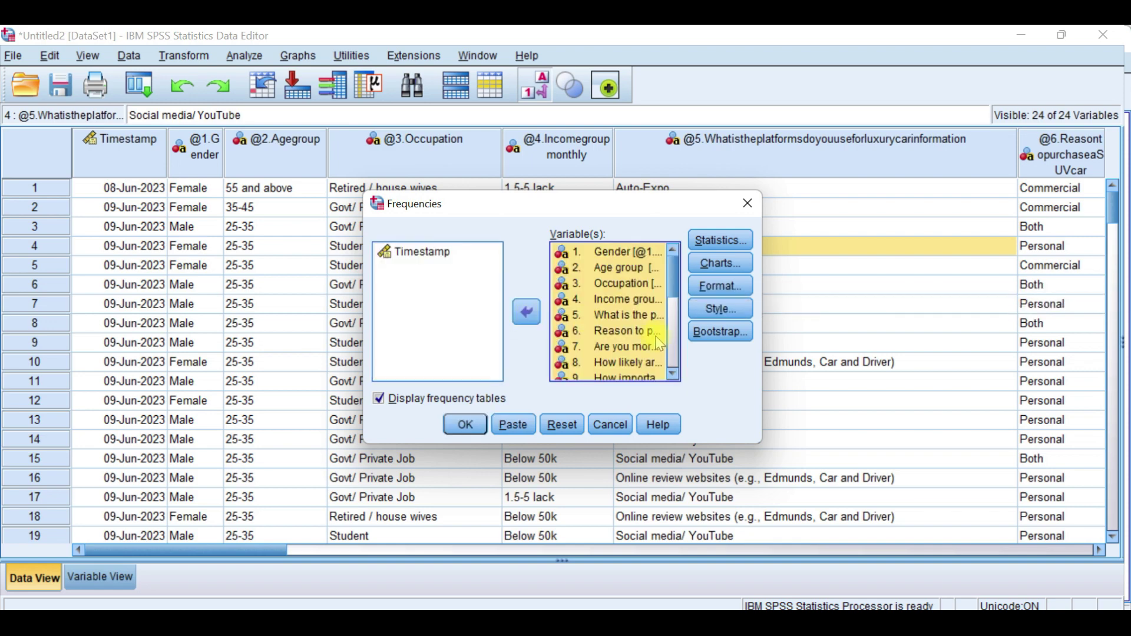
click(729, 242)
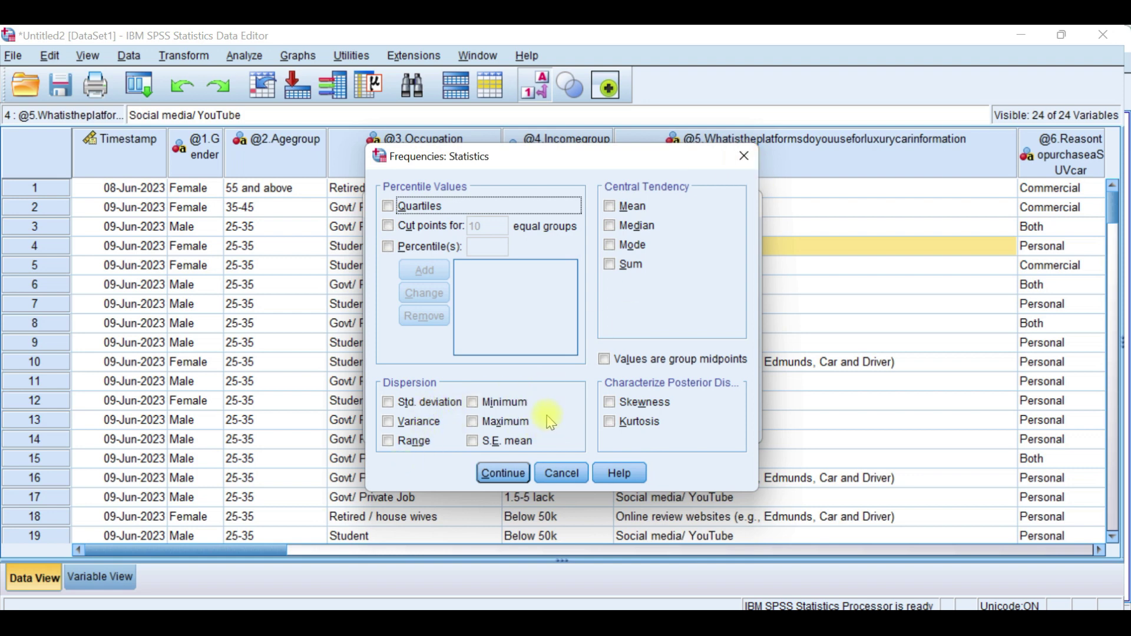
click(505, 474)
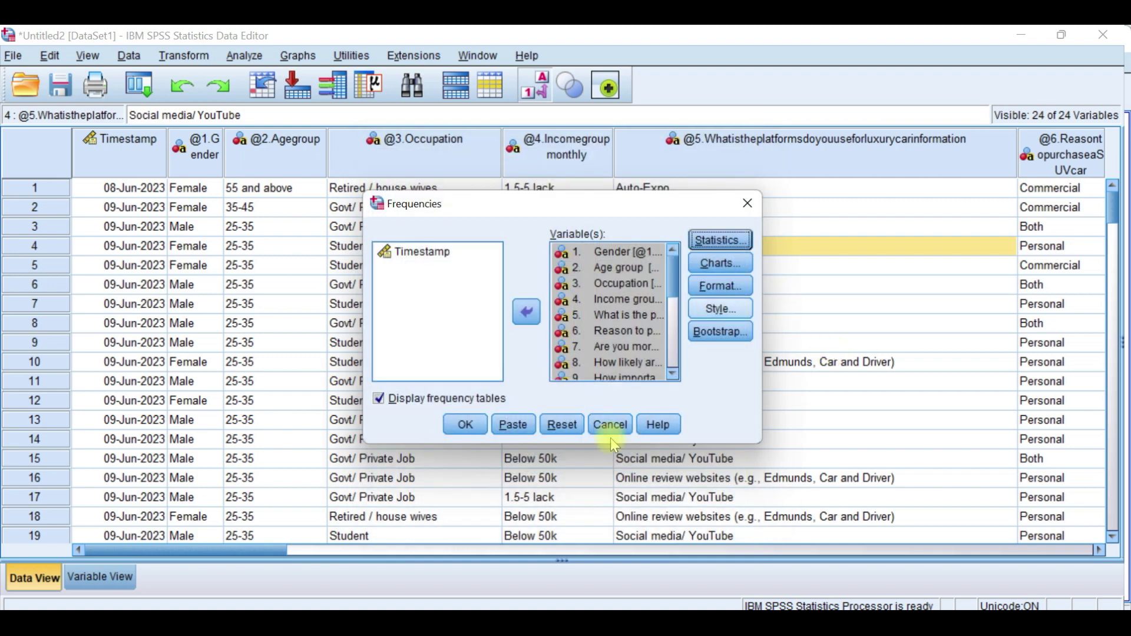
click(477, 429)
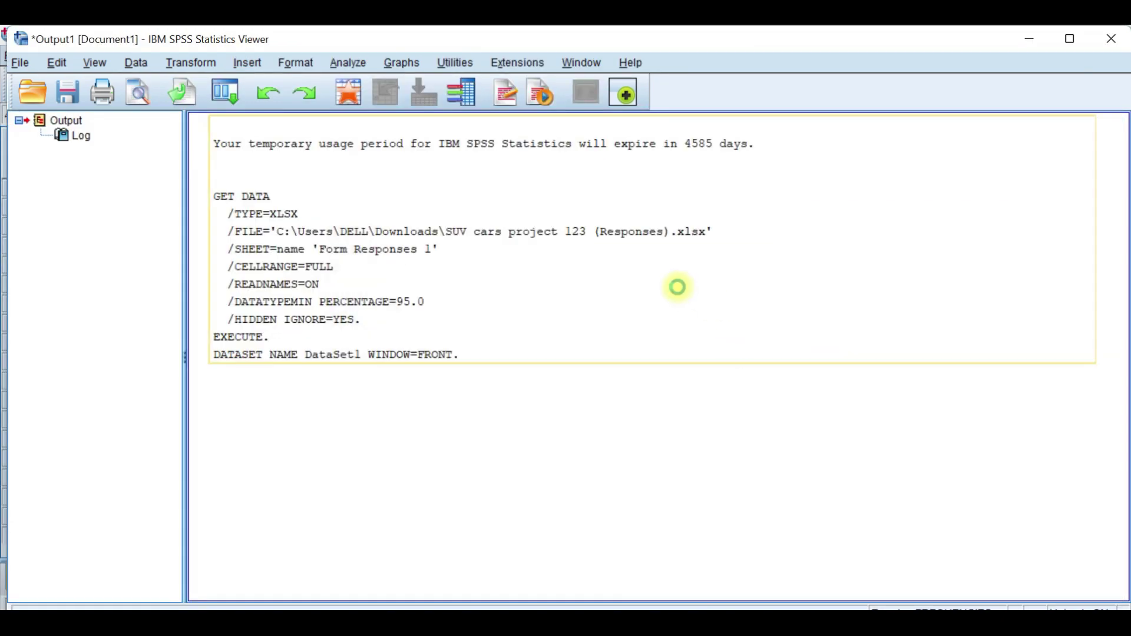
- Export all the frequency output to Excel as suv analysis file.xlsx on the Desktop
scroll(589, 377, down, 5)
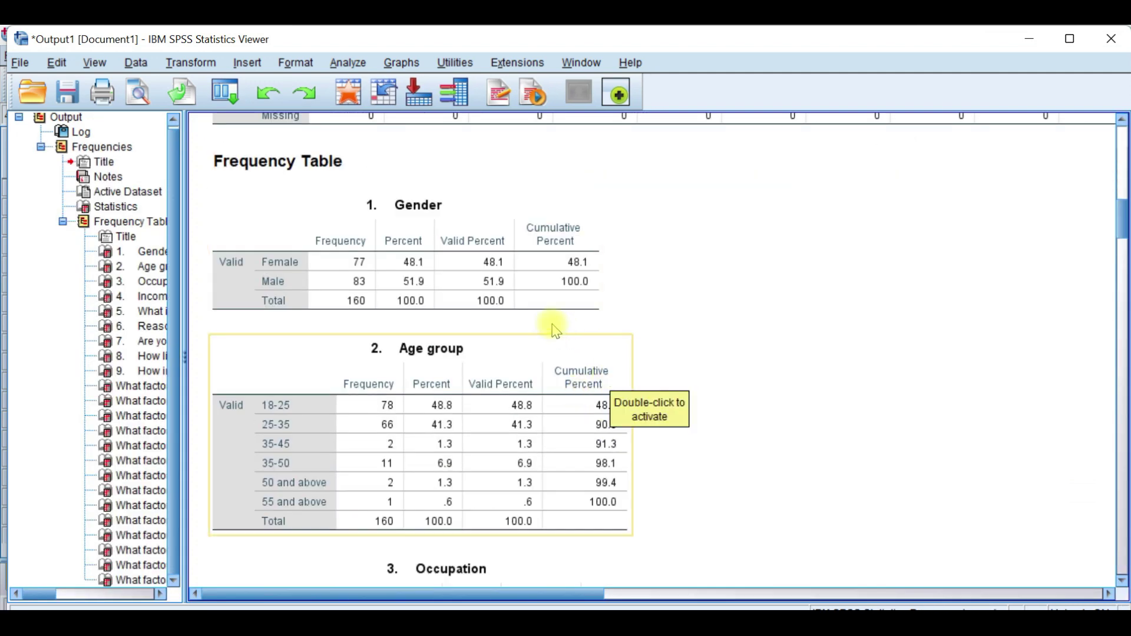
scroll(517, 315, down, 5)
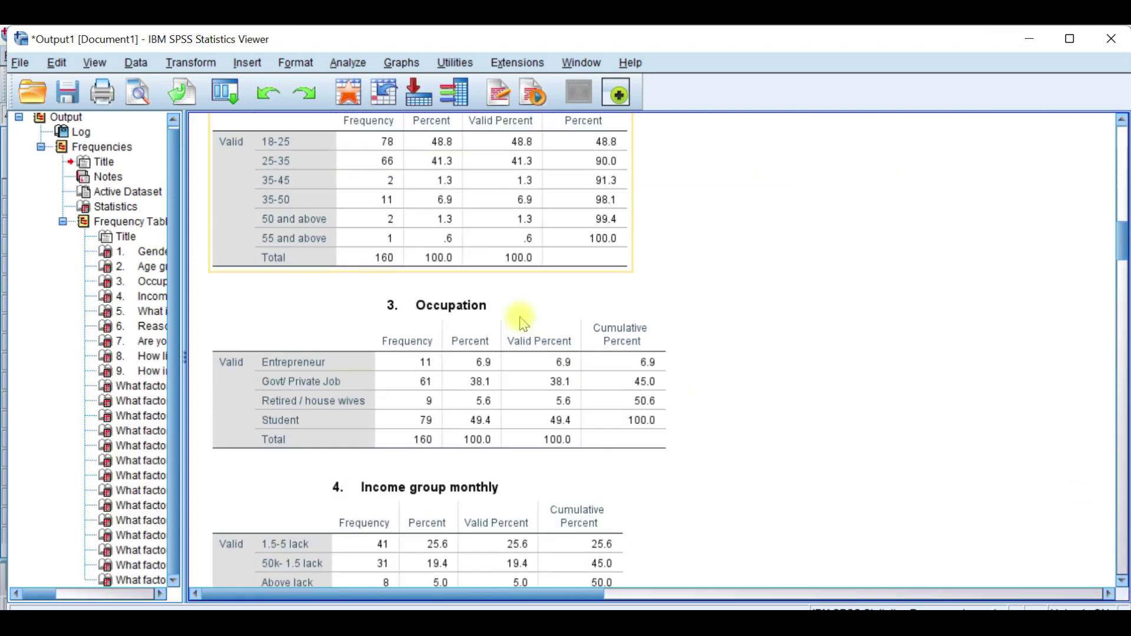
click(20, 65)
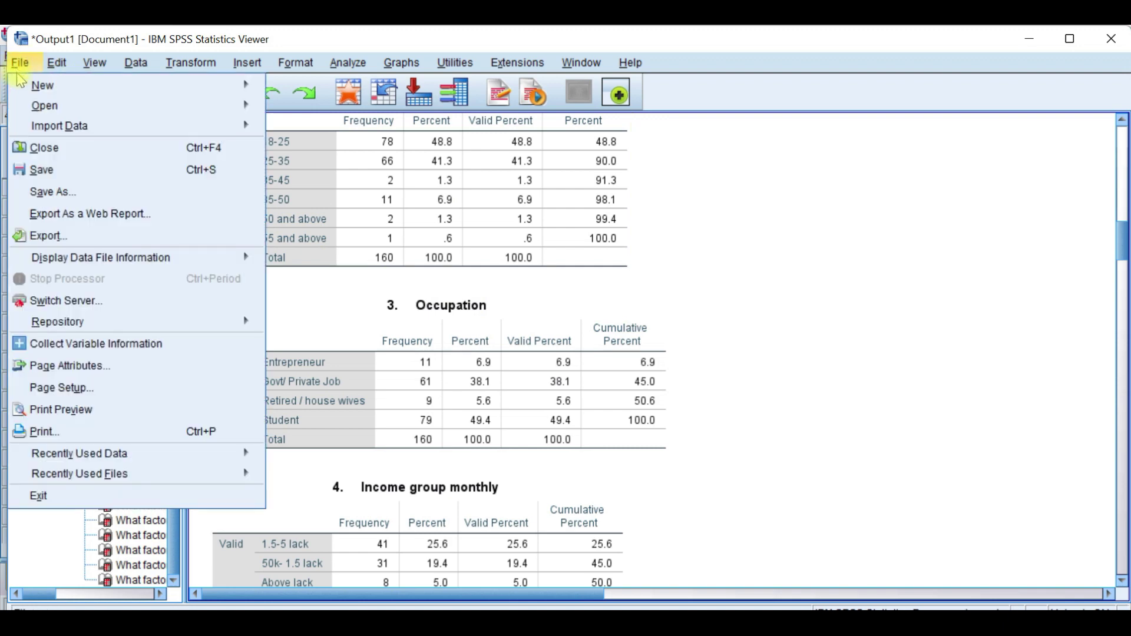
click(95, 234)
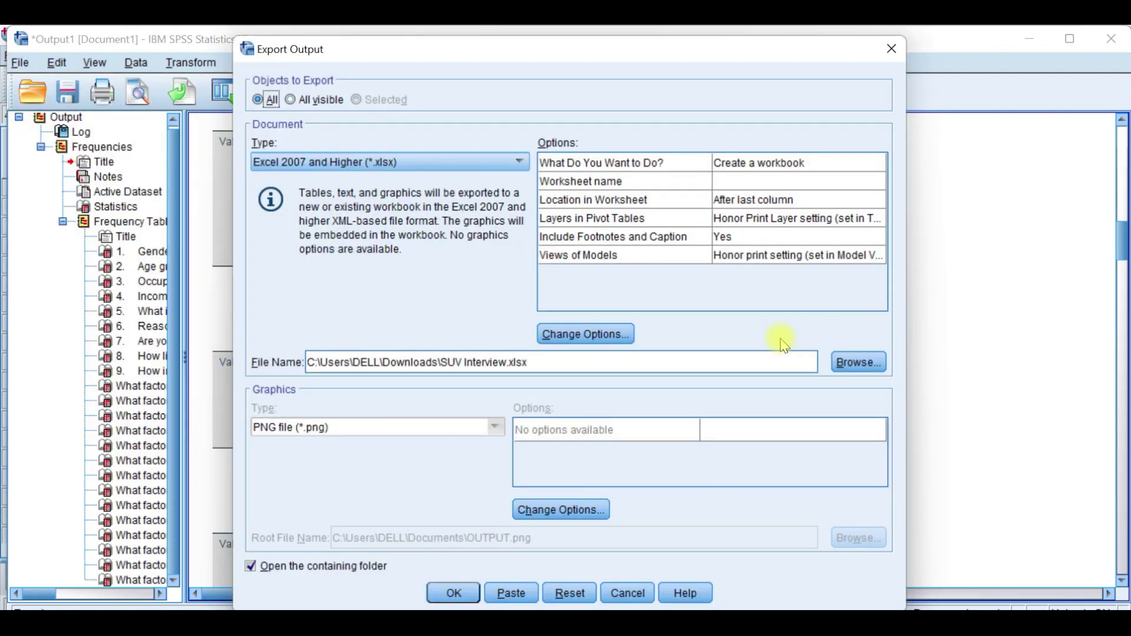
click(858, 362)
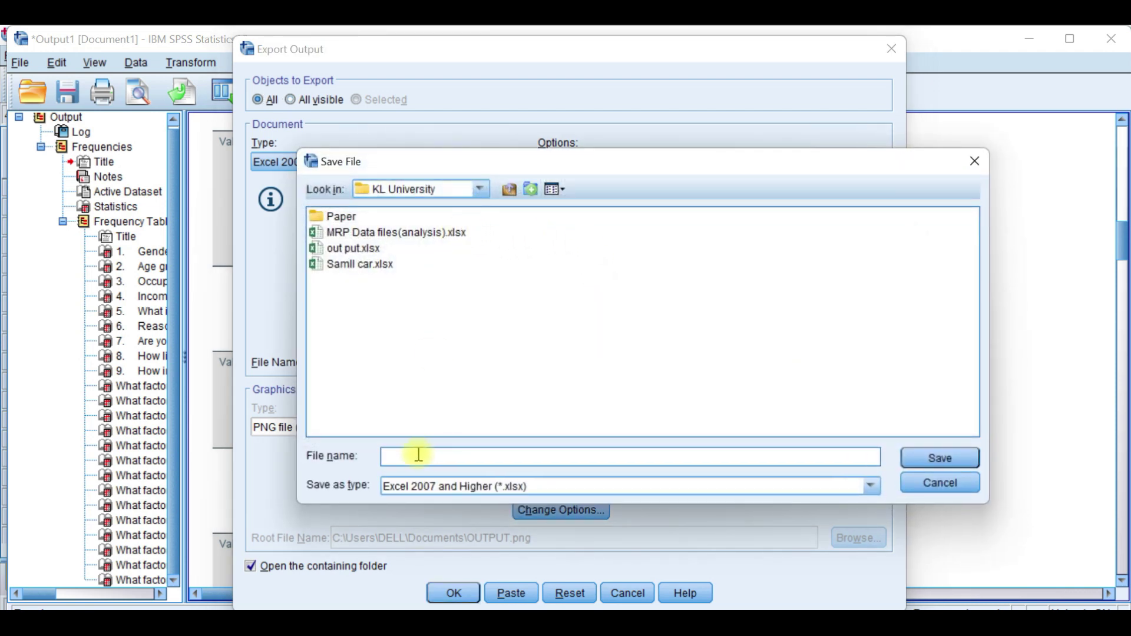
click(480, 189)
scroll(421, 262, up, 3)
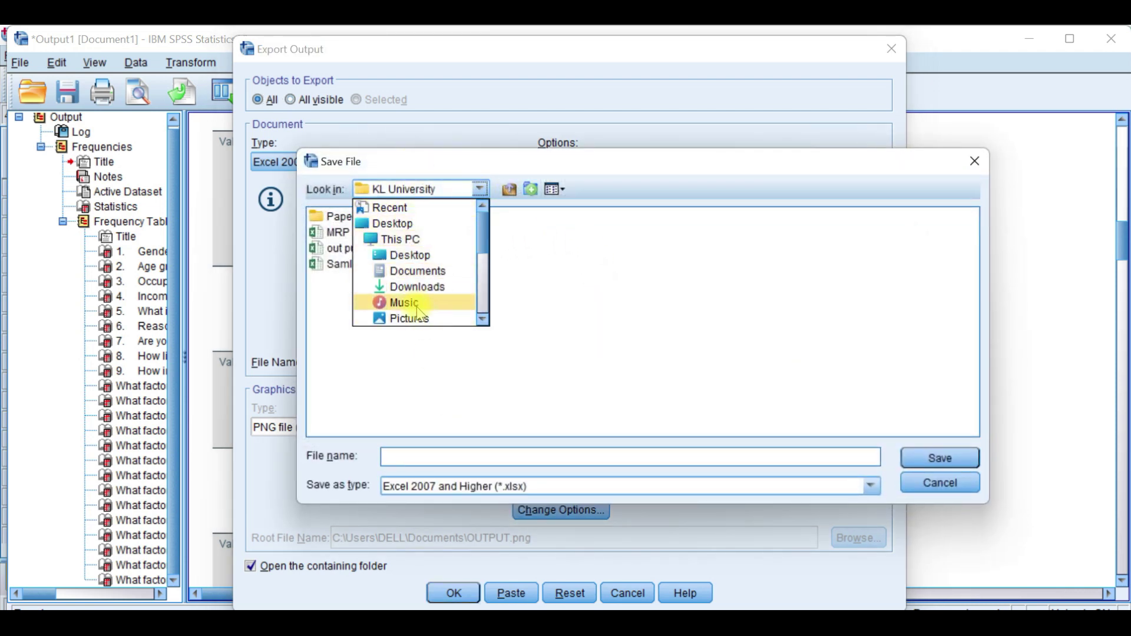
click(417, 223)
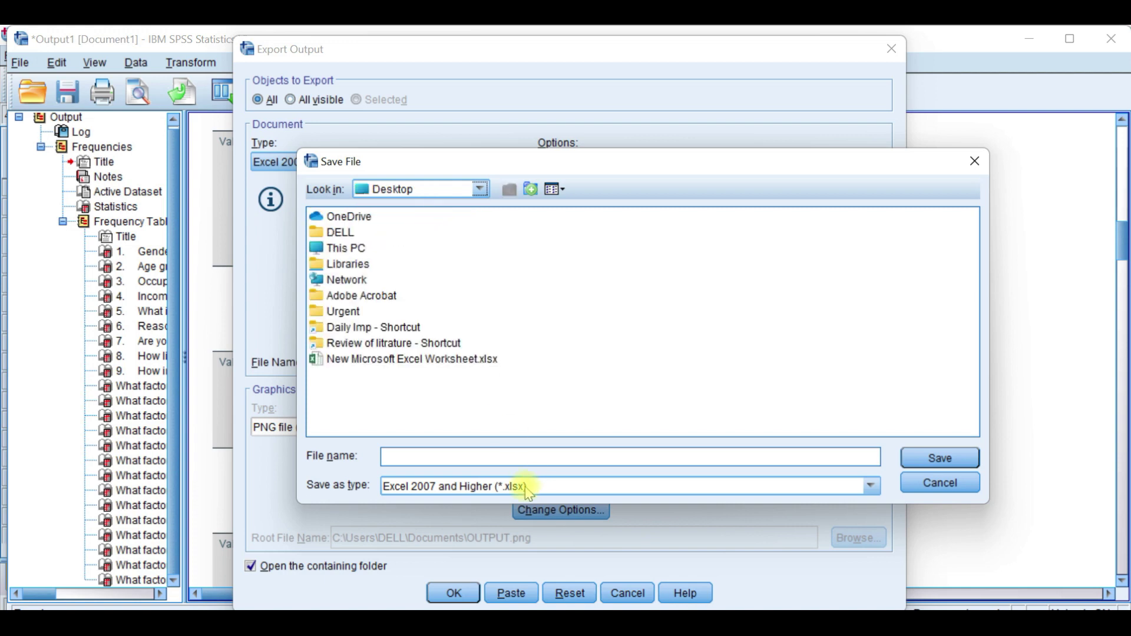
click(416, 459)
text(suv analysis file)
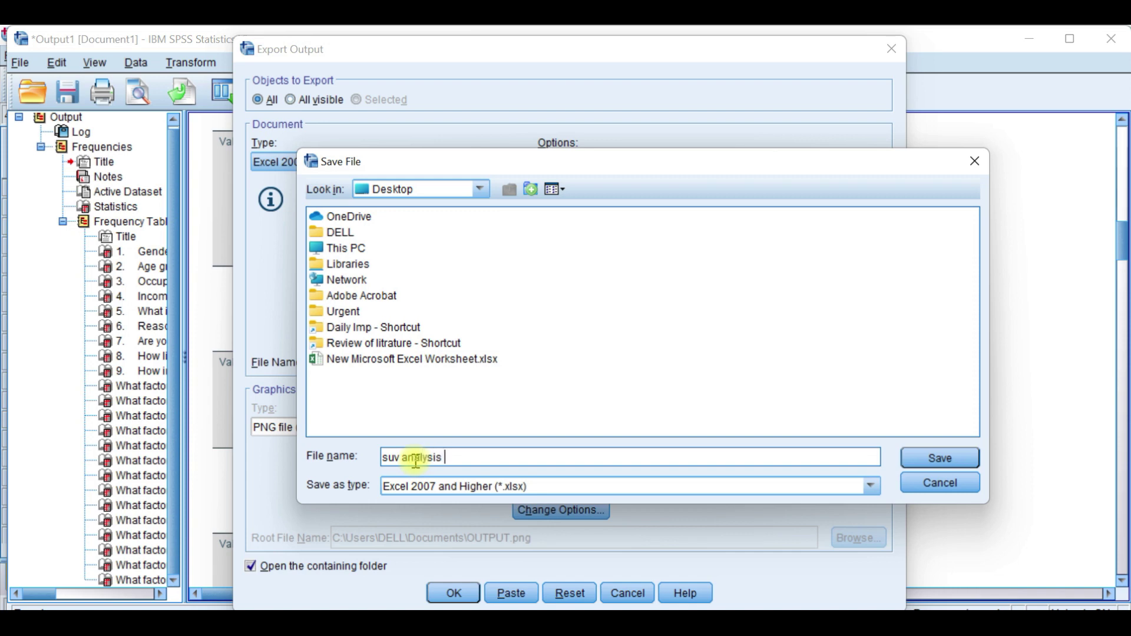
click(942, 462)
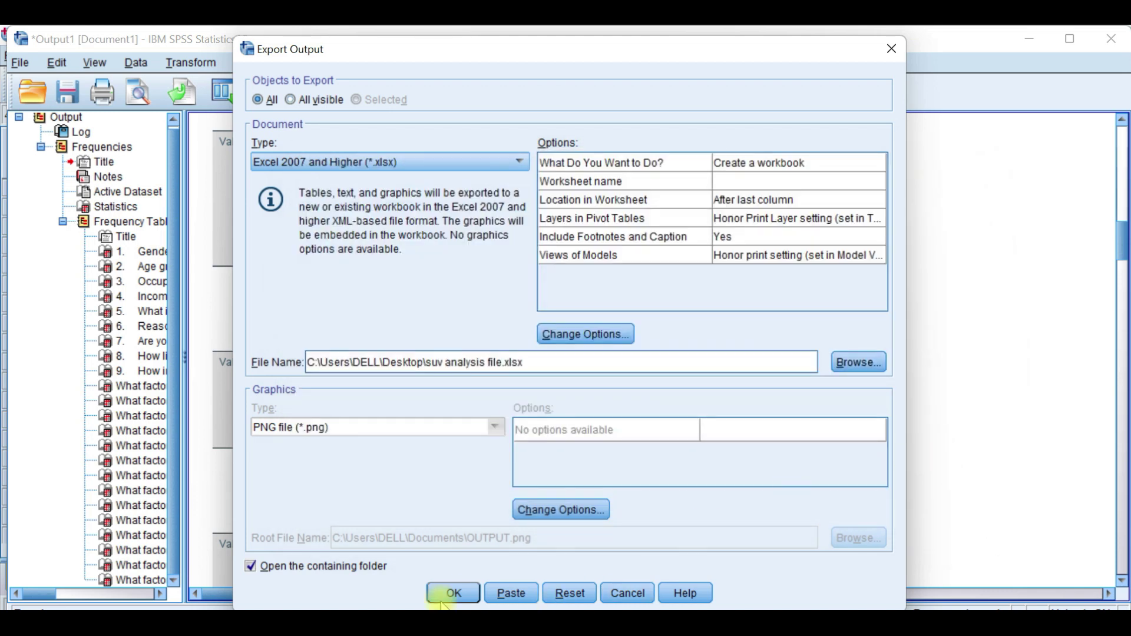
click(451, 595)
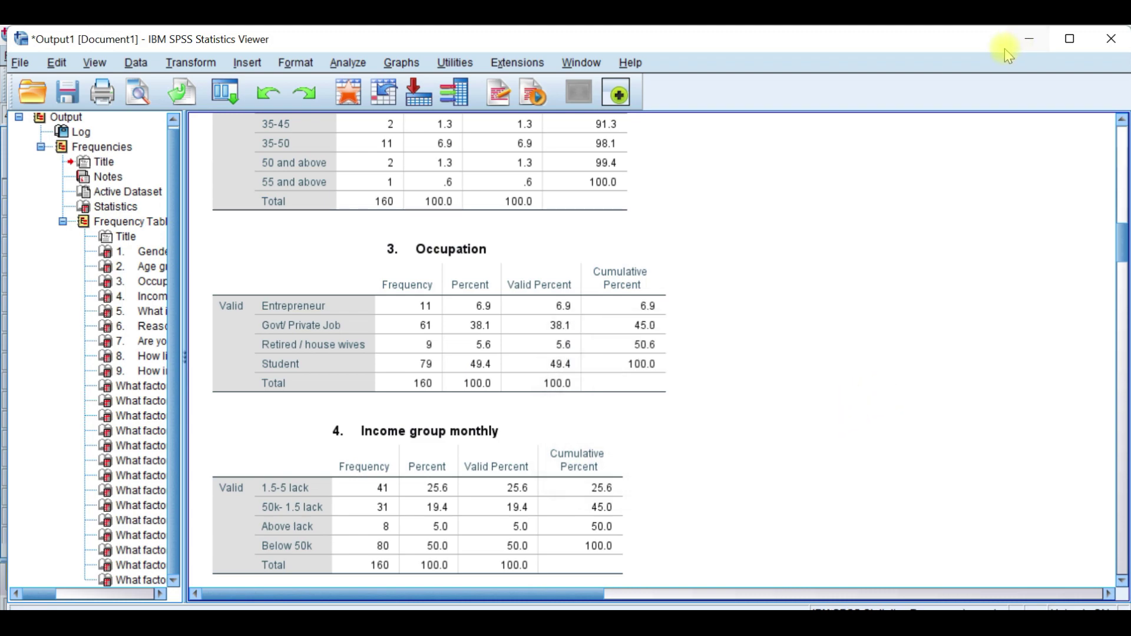
click(1031, 39)
- Minimise SPSS and open suv analysis file.xlsx from the desktop
click(1028, 35)
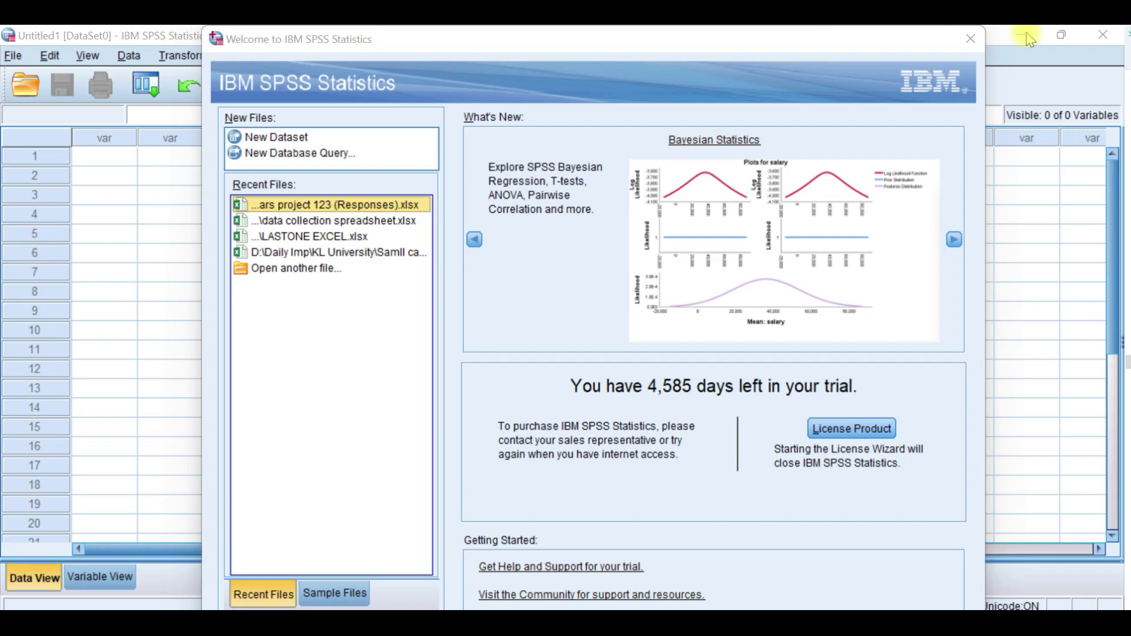
click(1028, 39)
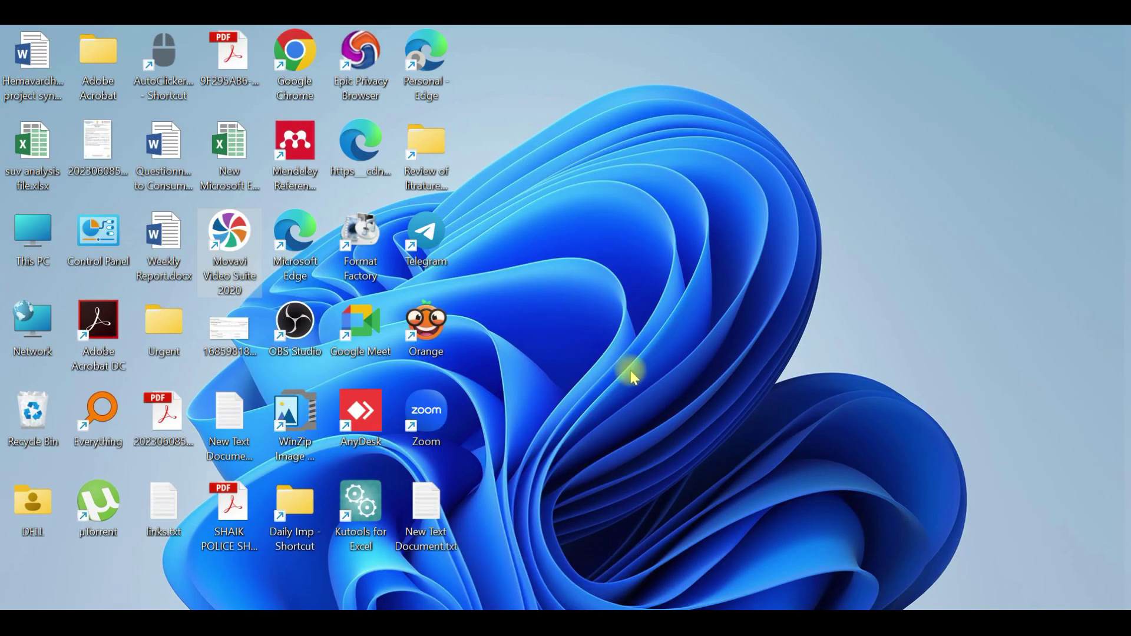
click(32, 155)
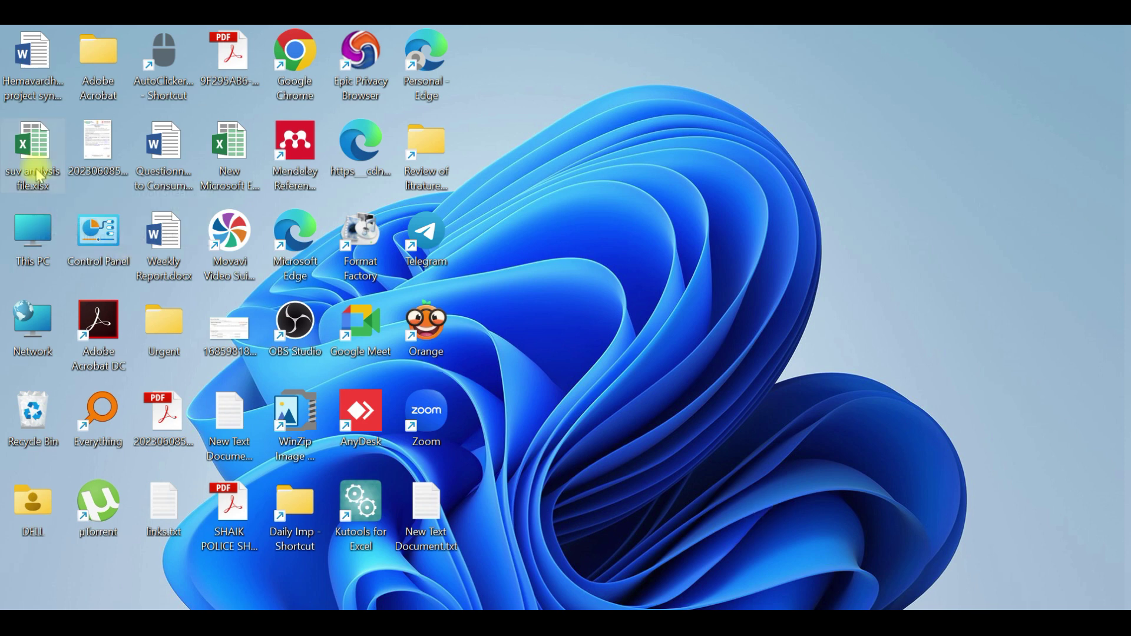
click(711, 416)
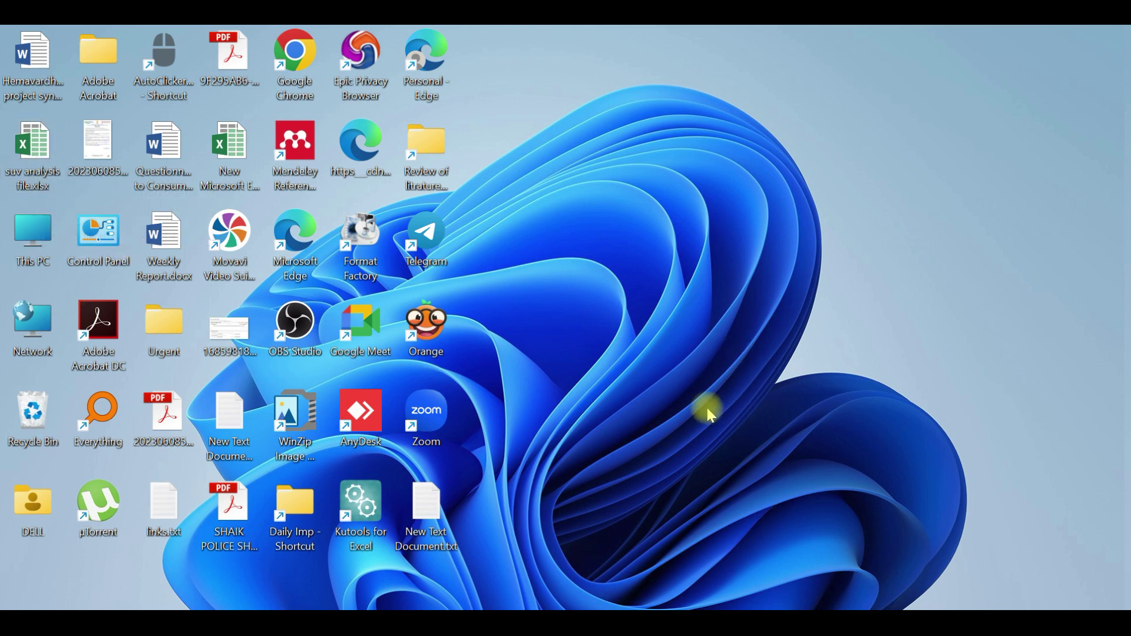
double_click(32, 158)
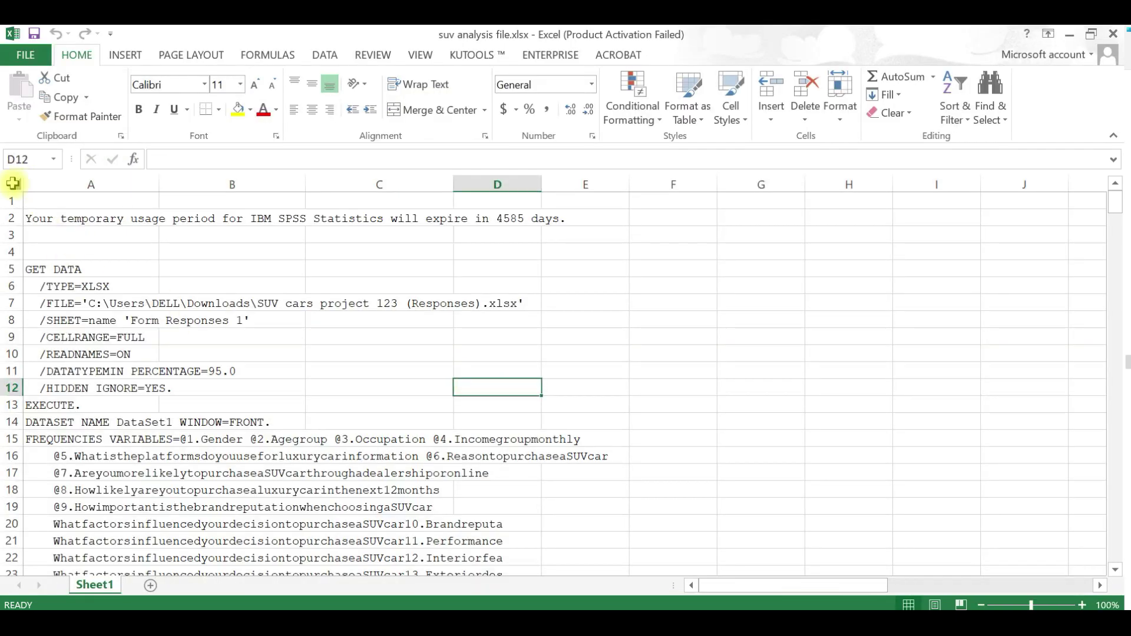
- Turn off Wrap text and Merge cells for the whole worksheet
click(13, 183)
right_click(522, 307)
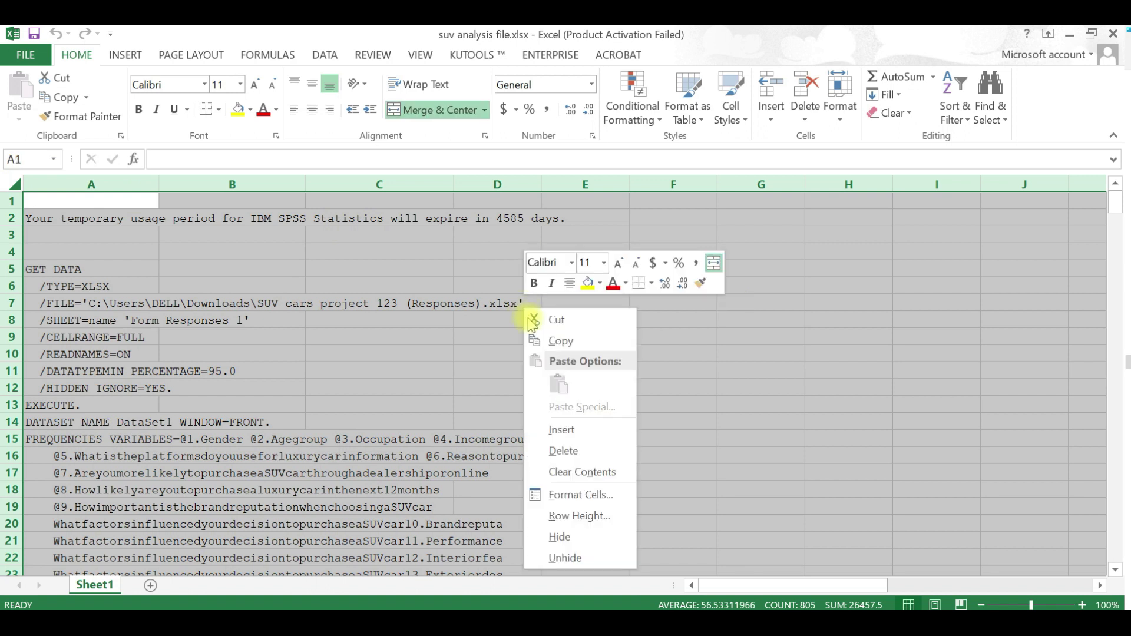
click(600, 497)
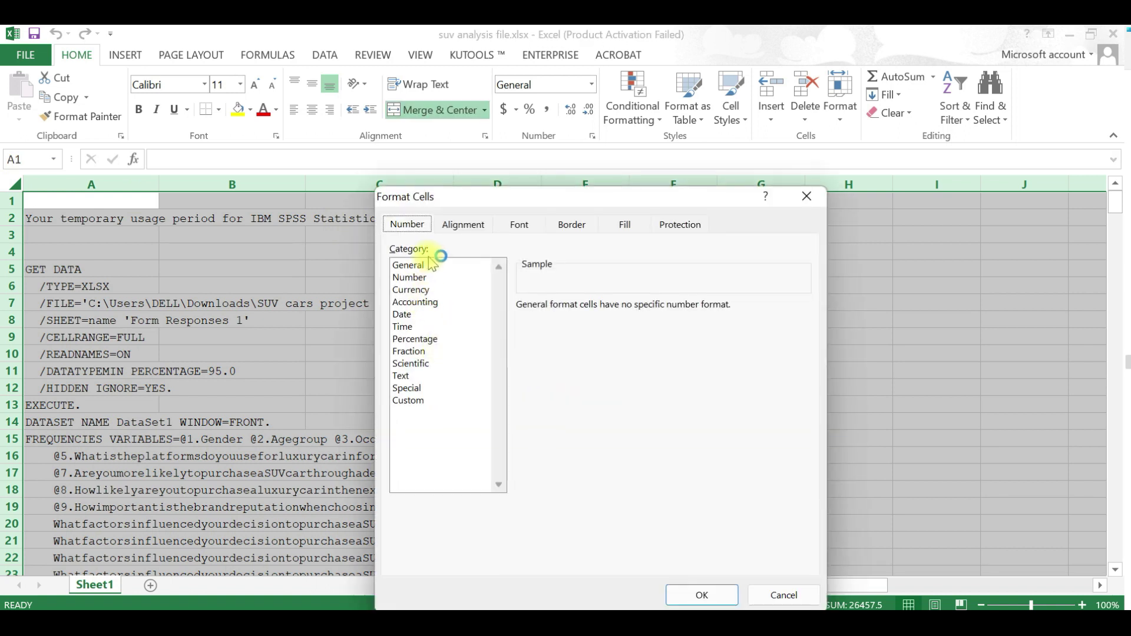
click(464, 233)
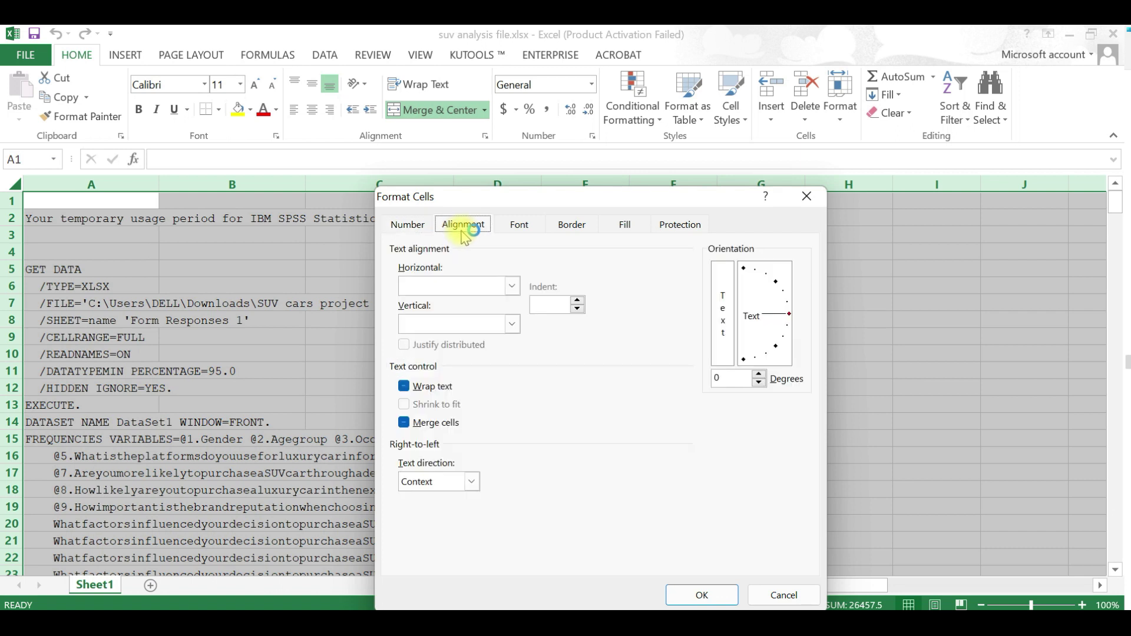
click(406, 387)
click(405, 386)
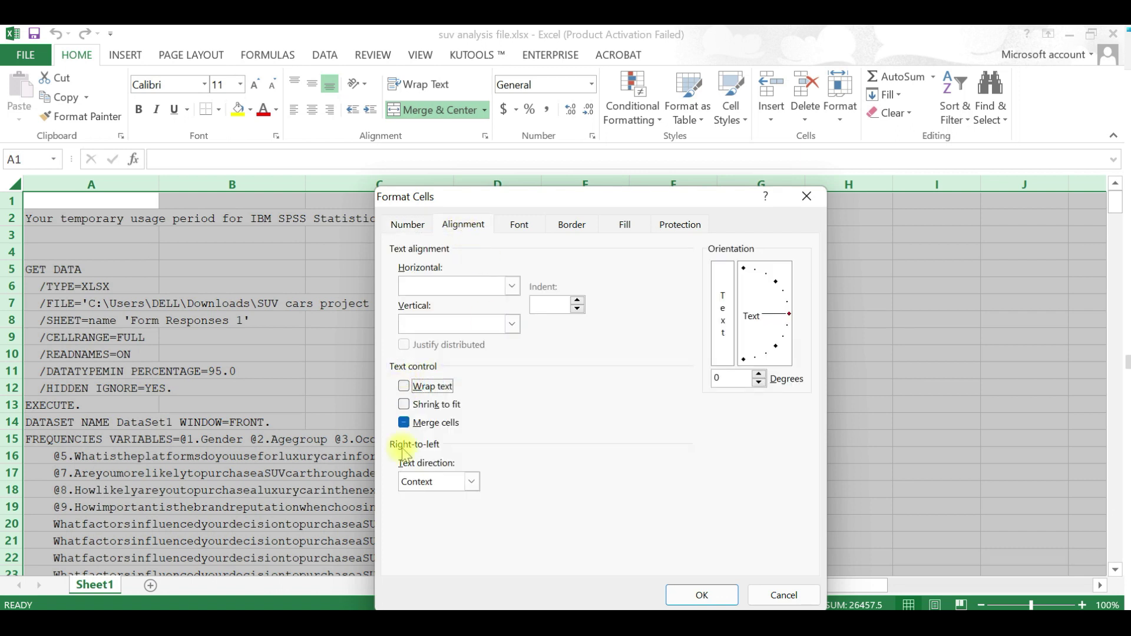
click(405, 423)
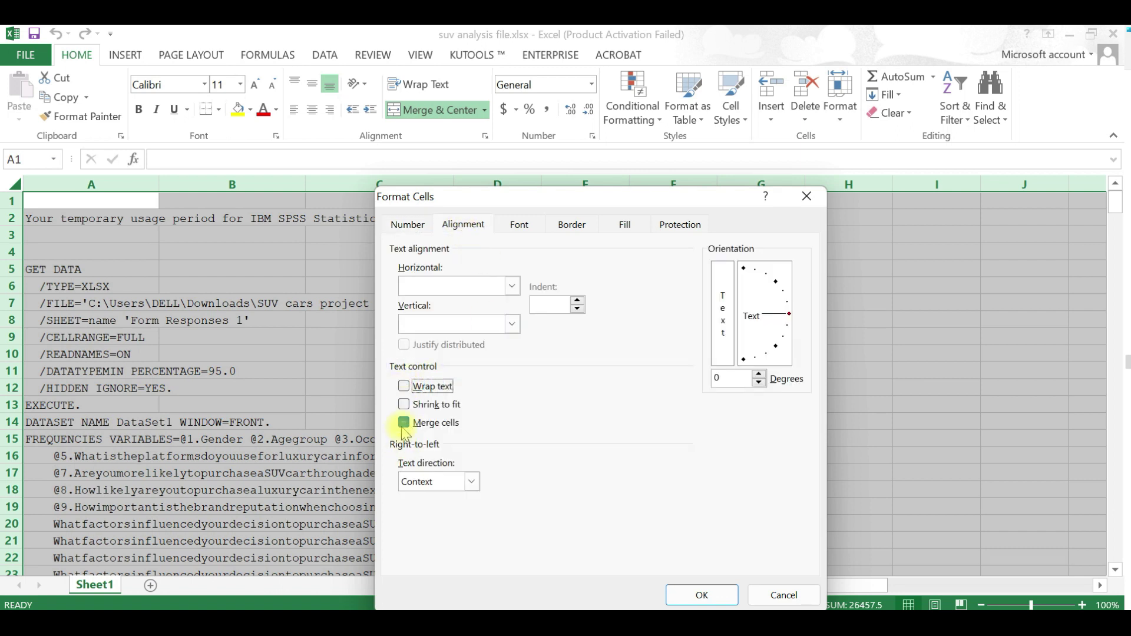
click(726, 595)
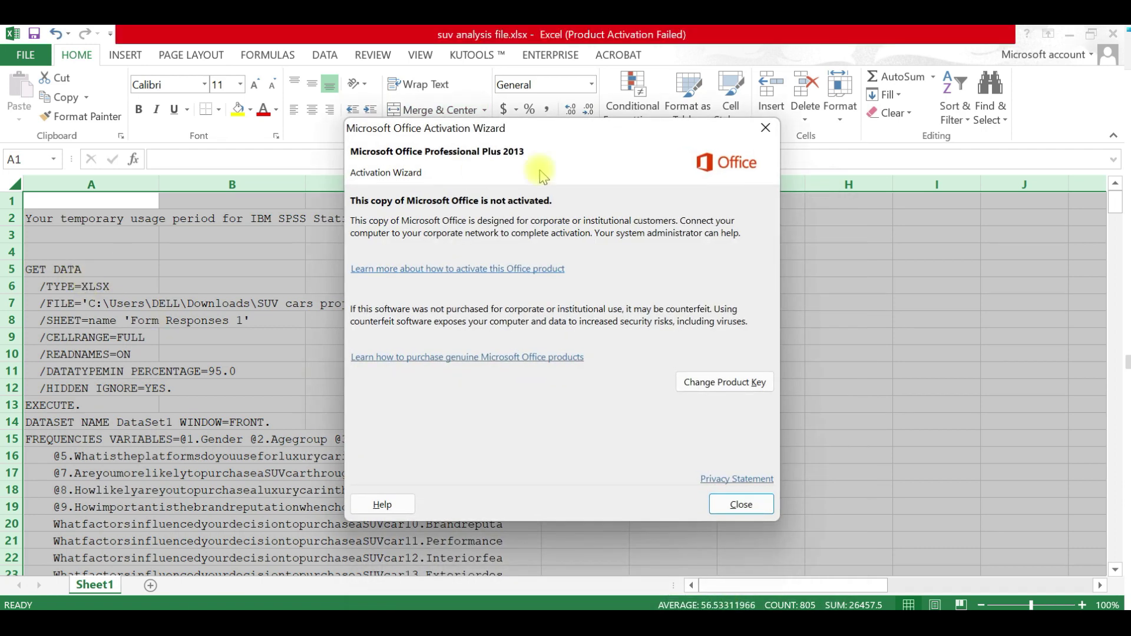
click(739, 501)
click(495, 369)
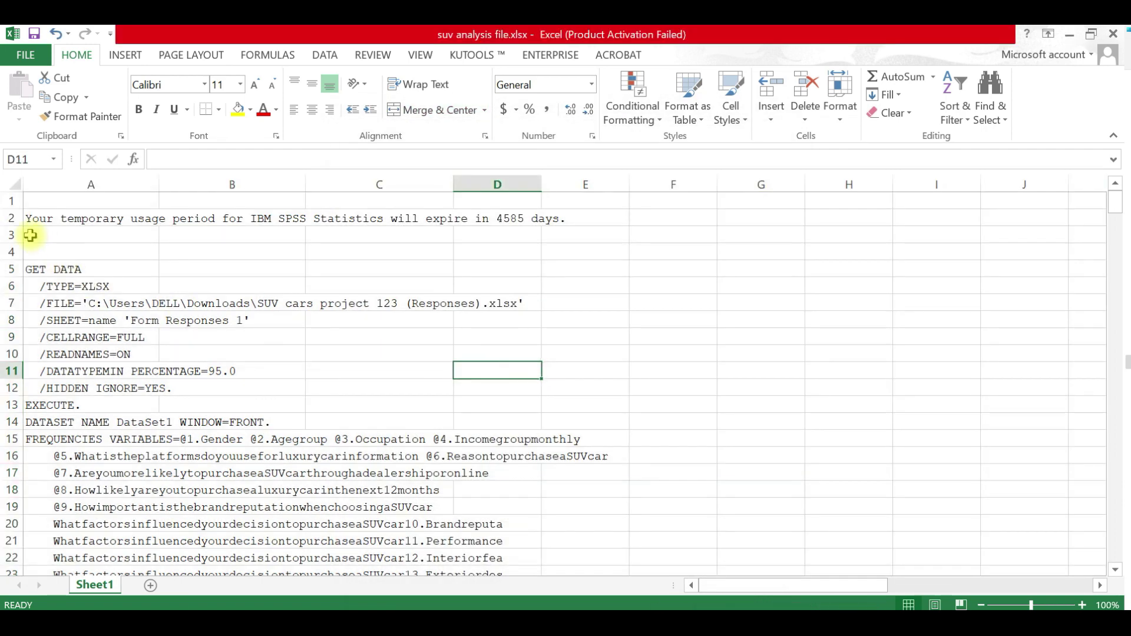
- Delete log rows 2–63 and the Valid and Cumulative Percent columns E:H
drag(11, 218, 157, 228)
right_click(476, 225)
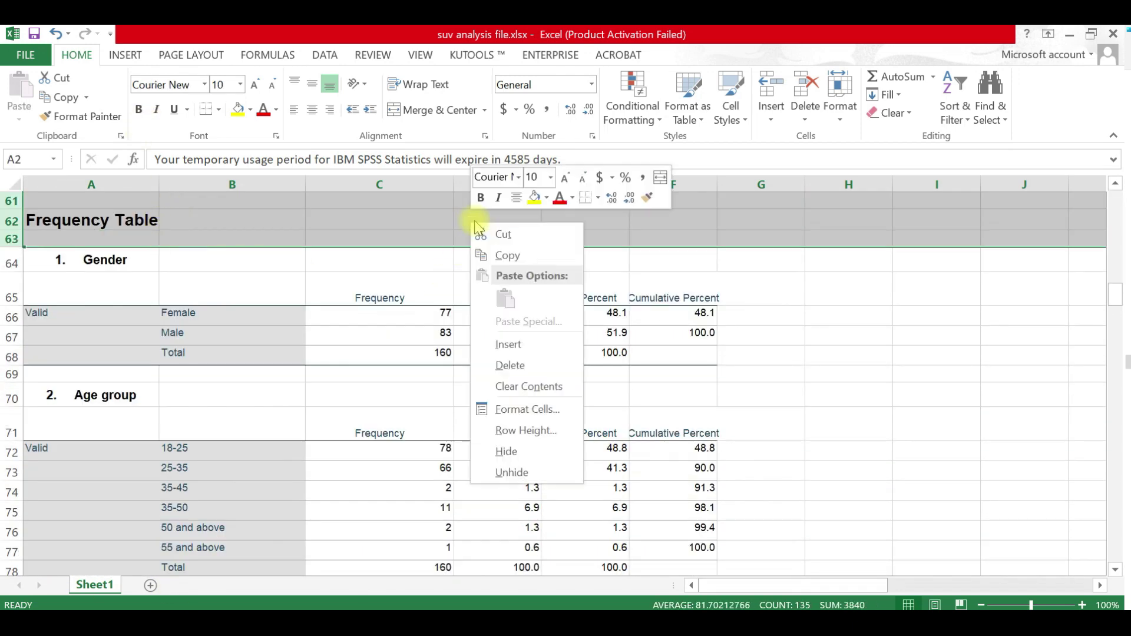
click(533, 364)
click(1030, 395)
drag(580, 184, 861, 219)
right_click(753, 276)
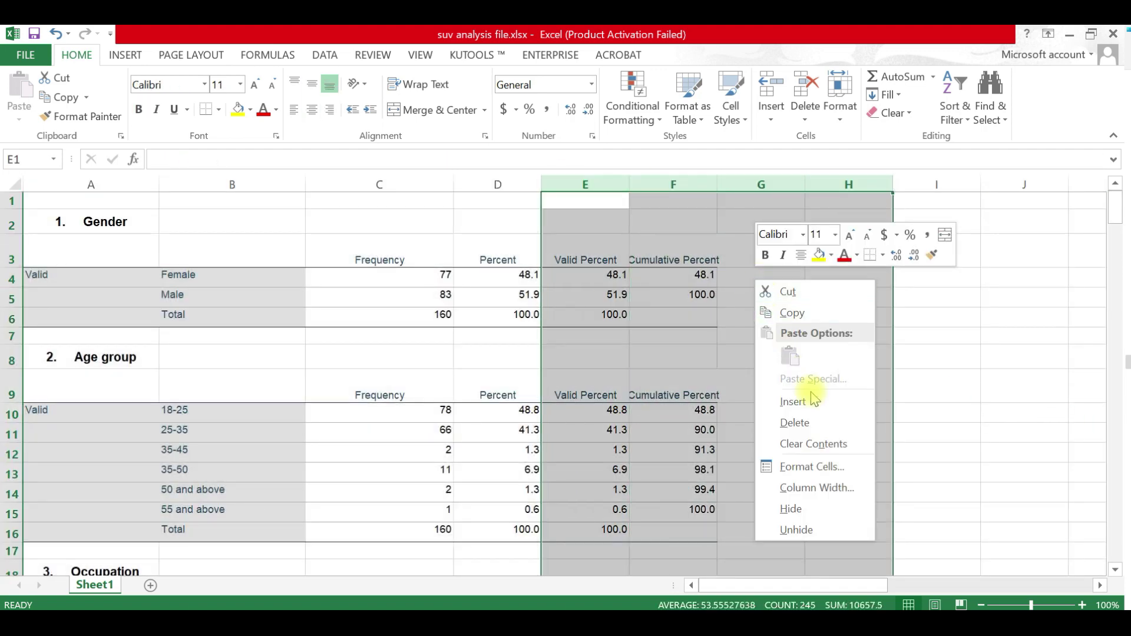
click(796, 422)
click(678, 396)
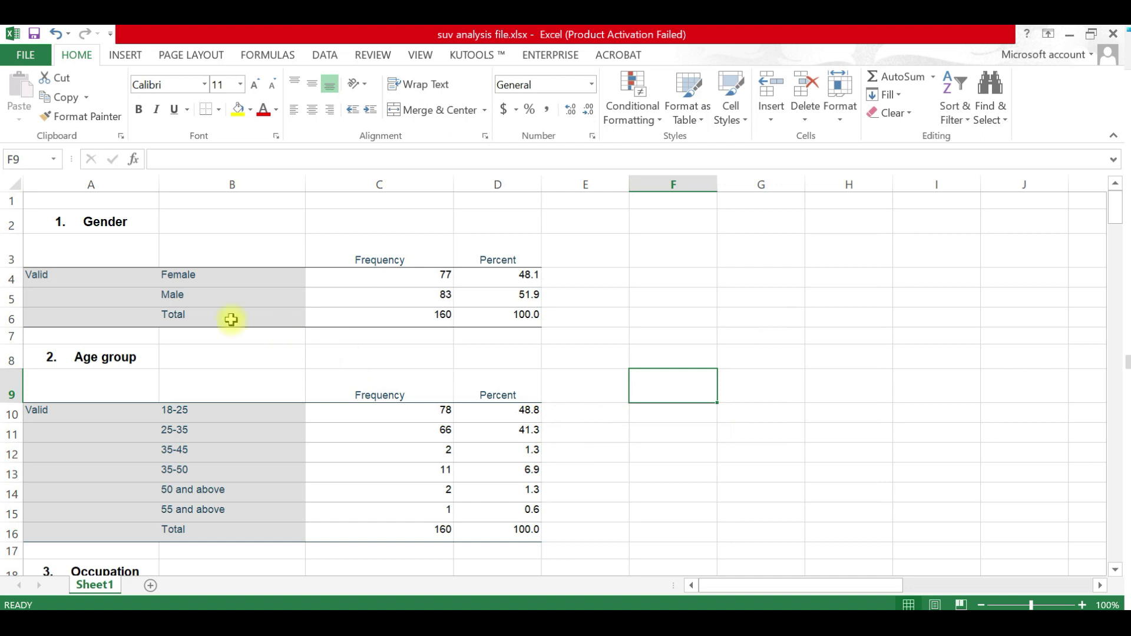
- Move the 1. Gender title to B3 and copy the table B3:D6
click(117, 224)
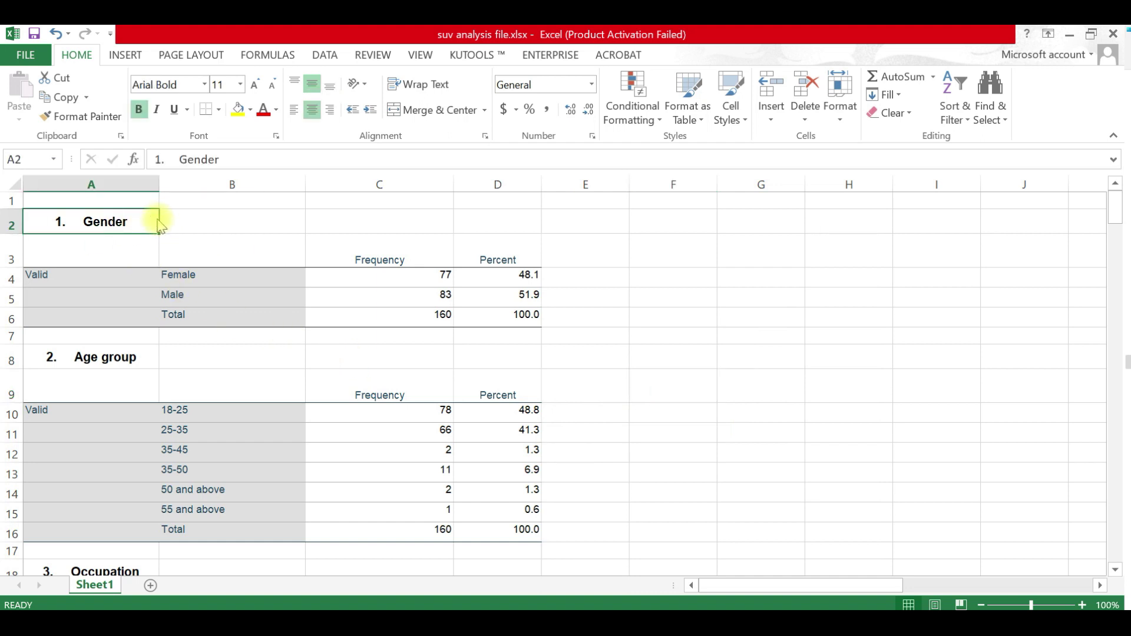
drag(159, 225, 536, 325)
click(619, 333)
click(217, 245)
key(ctrl+c)
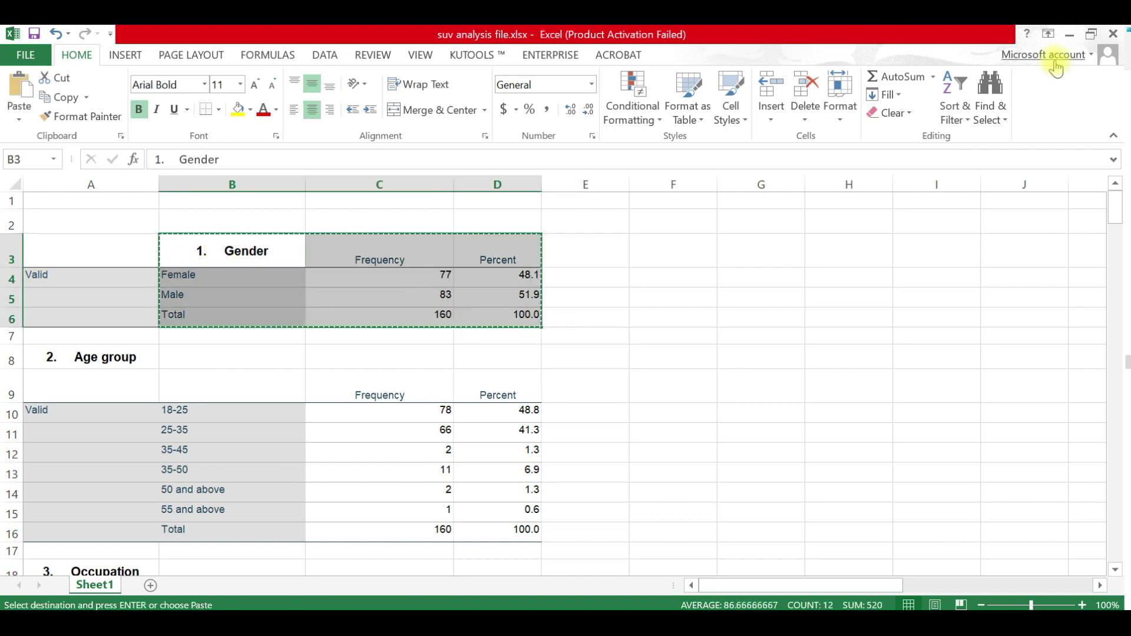
- Clear away Excel and SPSS, create a new Word document on the desktop, and close the Movavi update
click(1084, 34)
click(1080, 36)
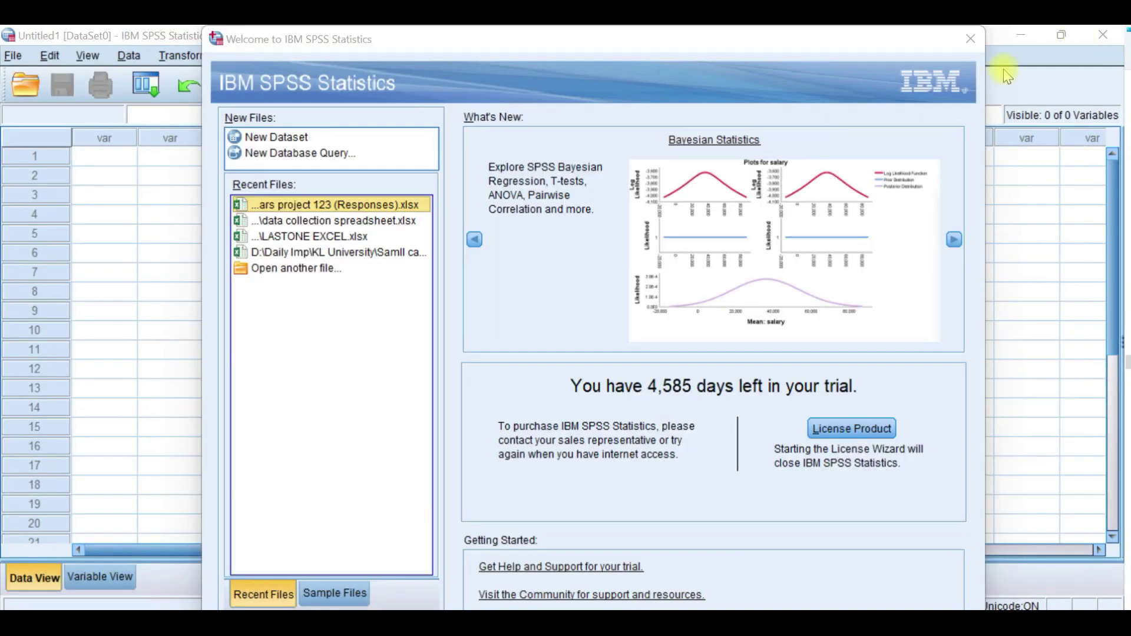
click(970, 39)
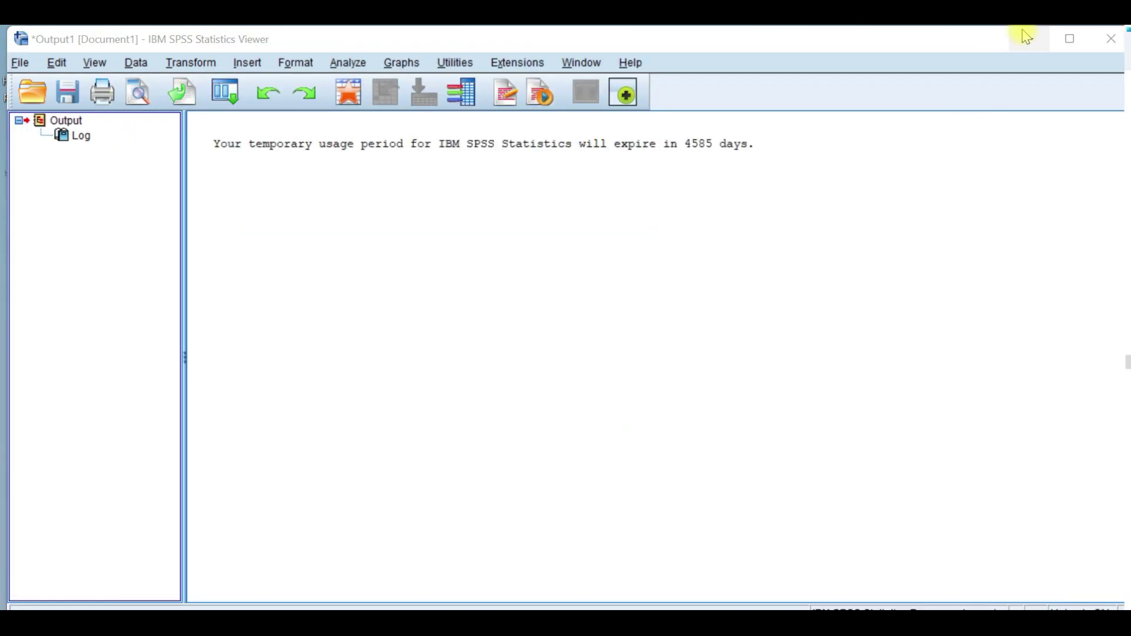
click(1027, 37)
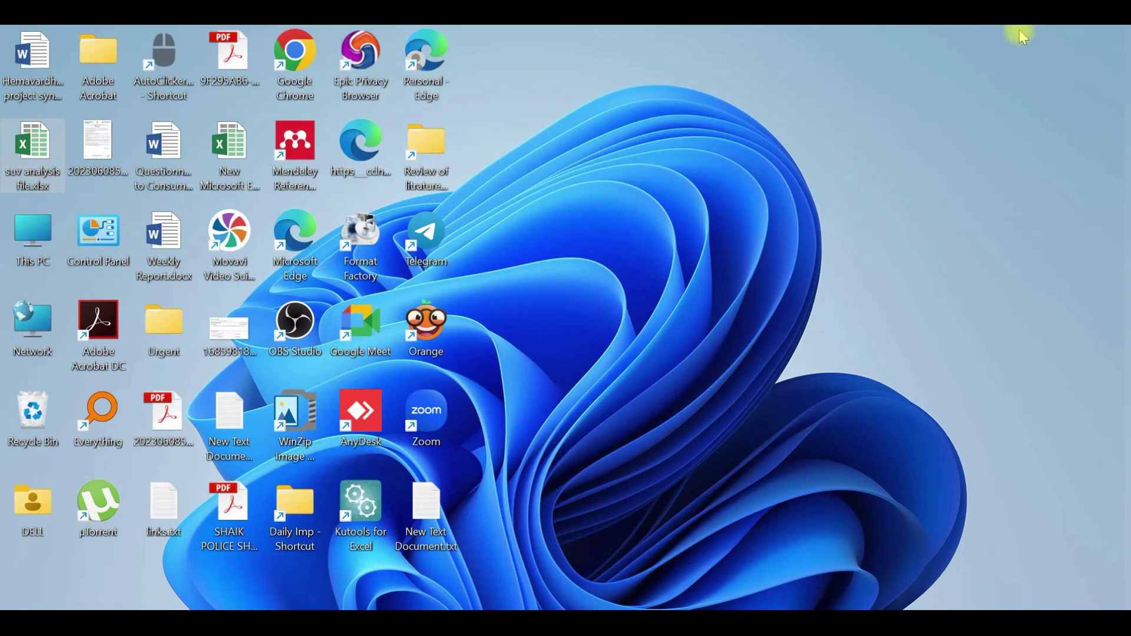
right_click(619, 252)
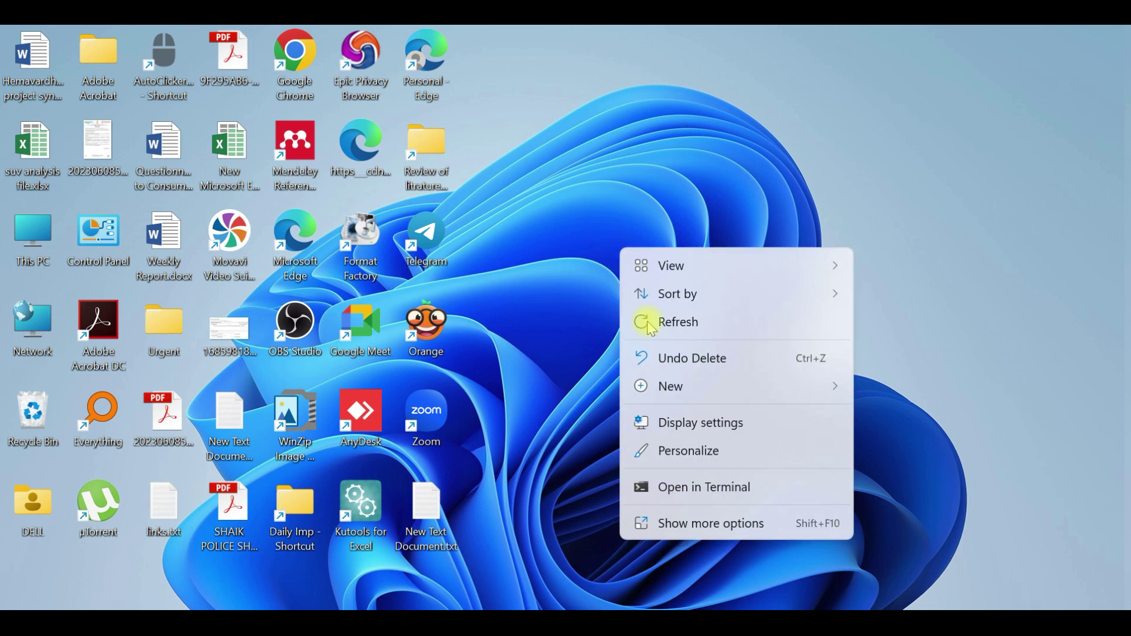
mouse_move(732, 386)
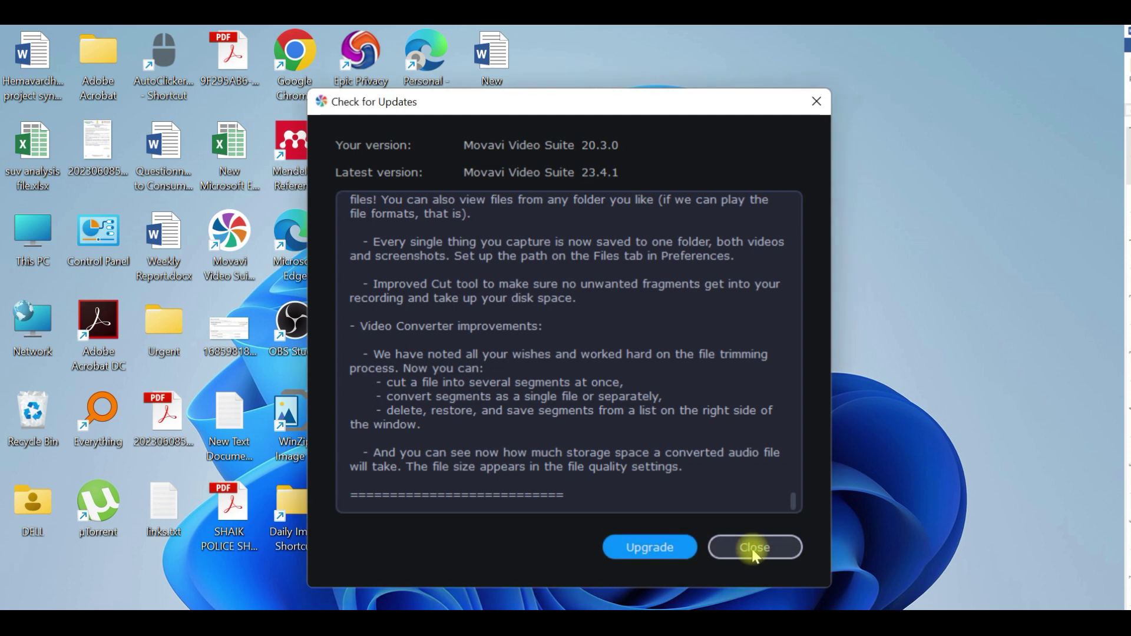
click(755, 560)
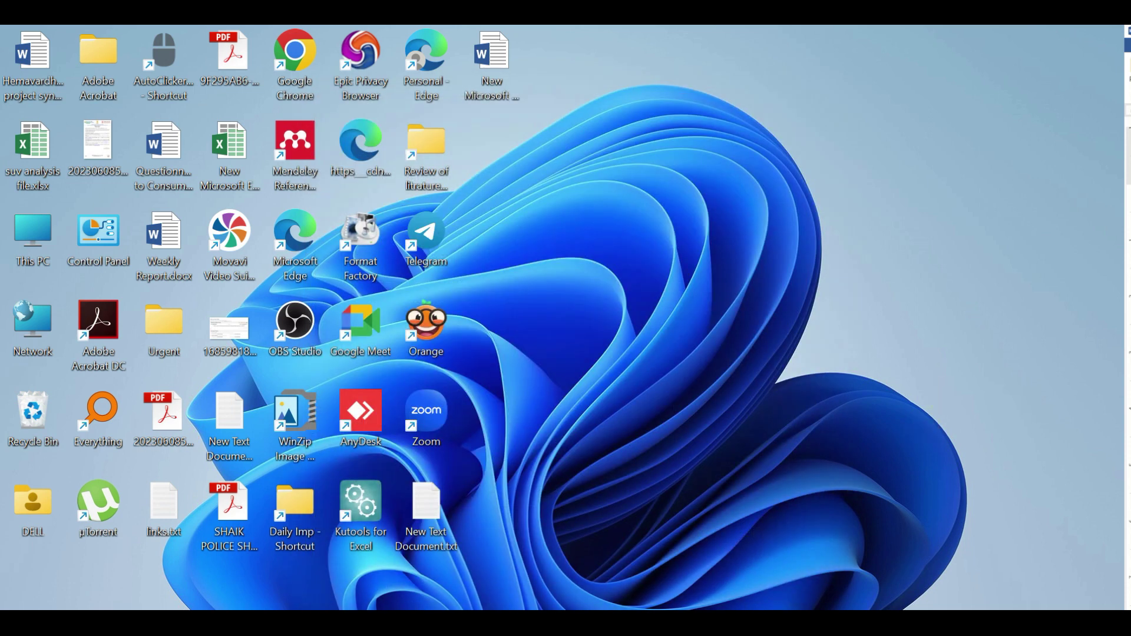
- Paste the Gender table into the new document, apply Table Grid, and enlarge it across the page
double_click(677, 47)
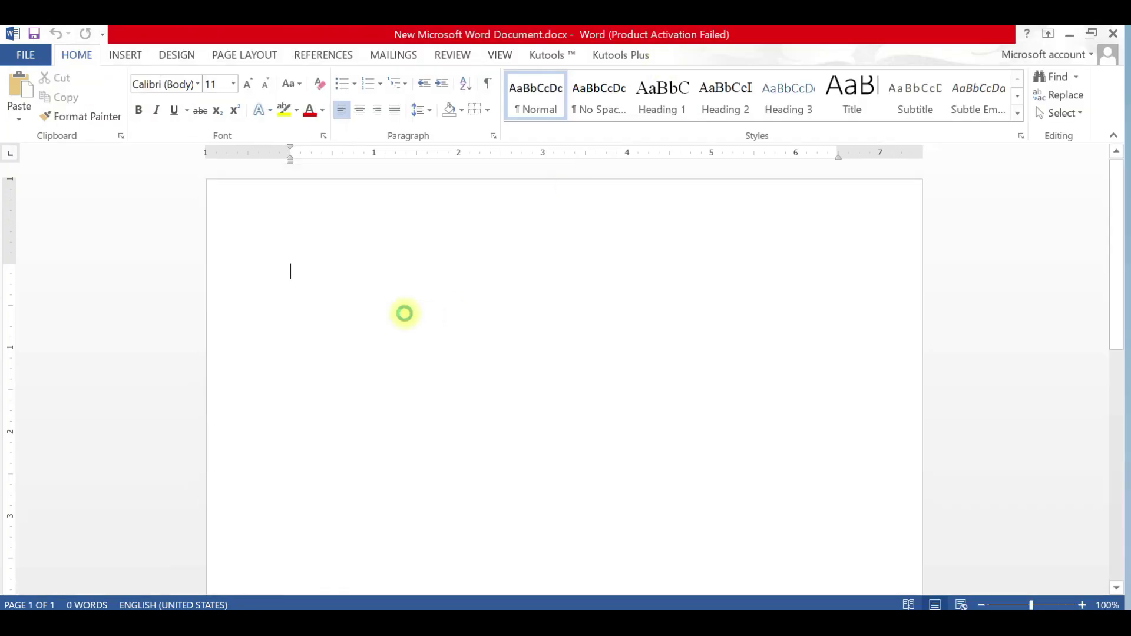
key(ctrl+v)
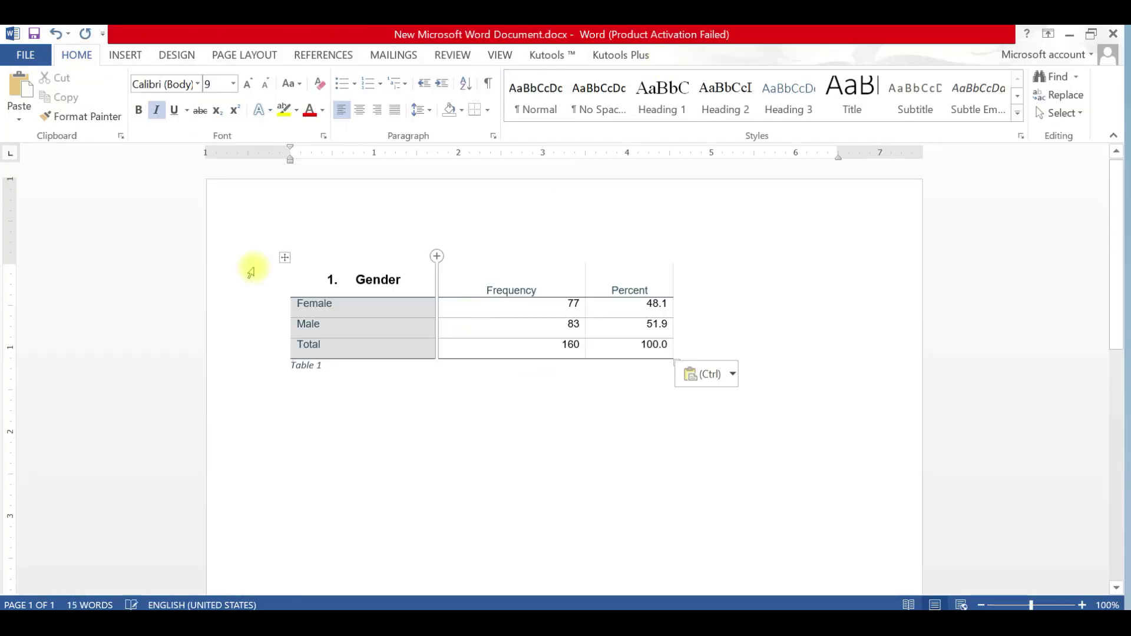
click(281, 256)
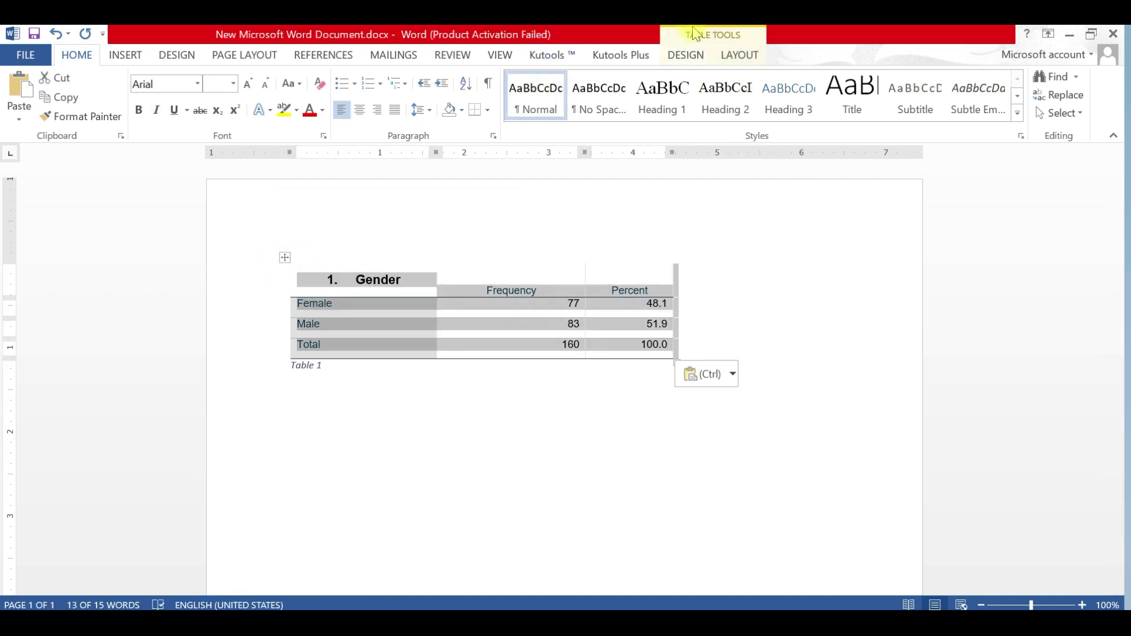
click(222, 96)
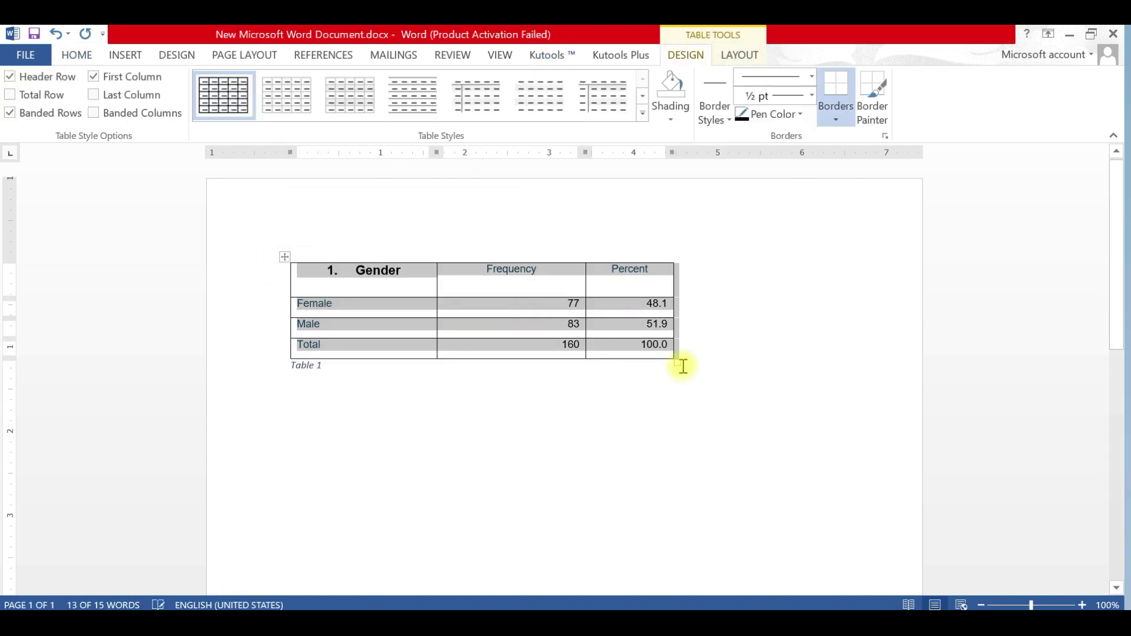
drag(678, 362, 835, 449)
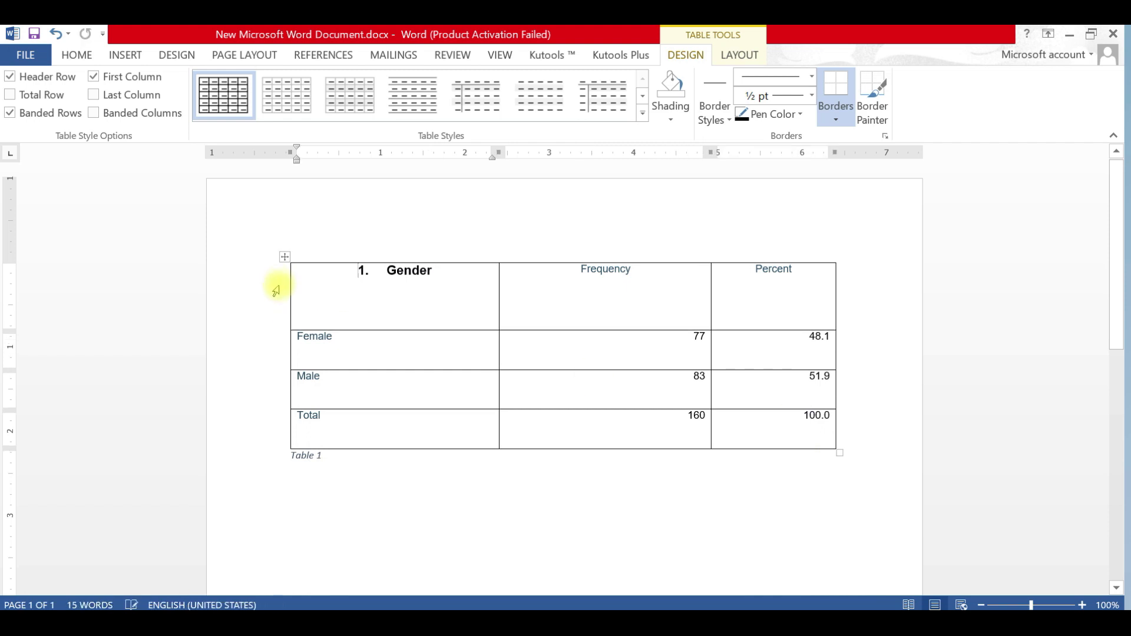
- Set the table text to Times New Roman 12 pt and place the cursor below the table
click(285, 256)
click(76, 55)
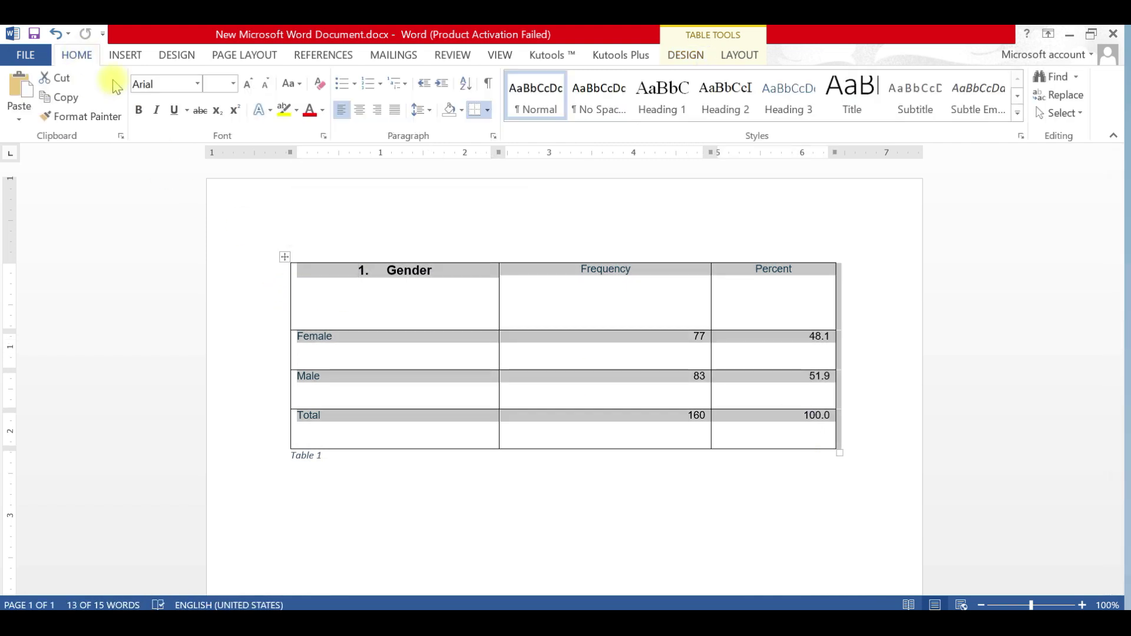
text(Times New Roman)
key(Tab)
text(1)
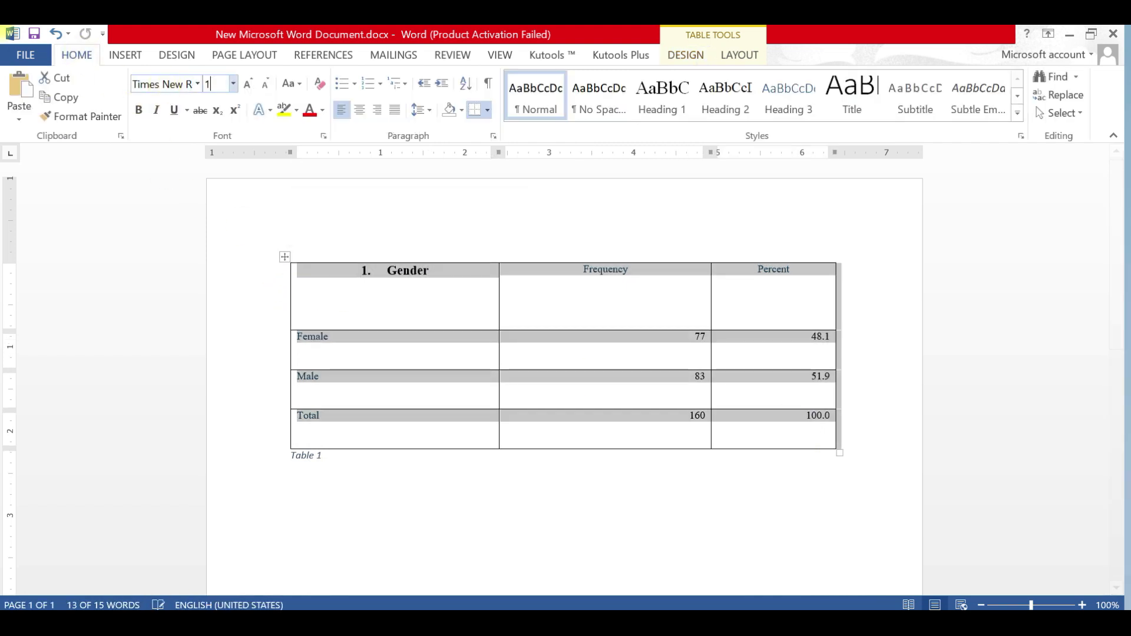
text(2)
key(Return)
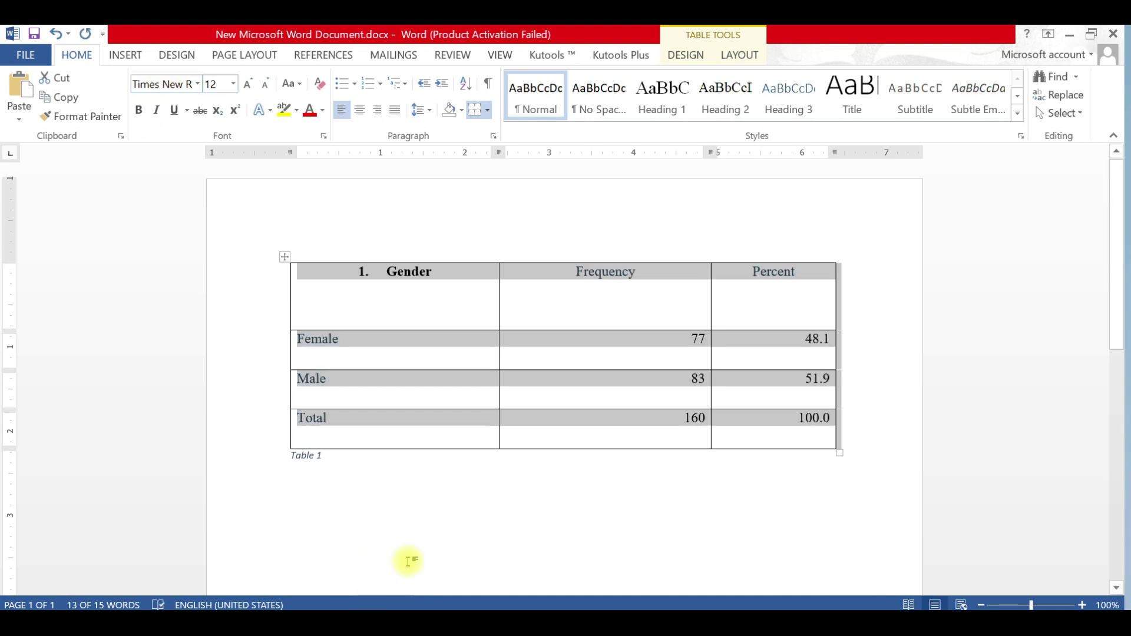
click(392, 509)
mouse_move(372, 278)
mouse_down()
mouse_move(725, 409)
mouse_move(683, 424)
mouse_move(797, 420)
mouse_up()
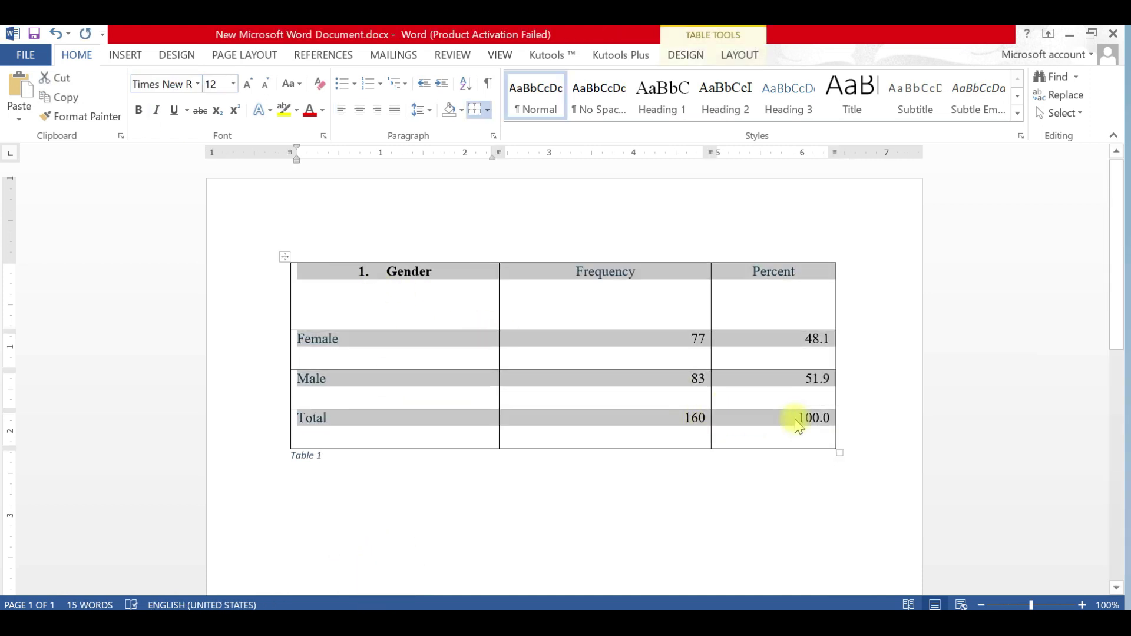
click(327, 524)
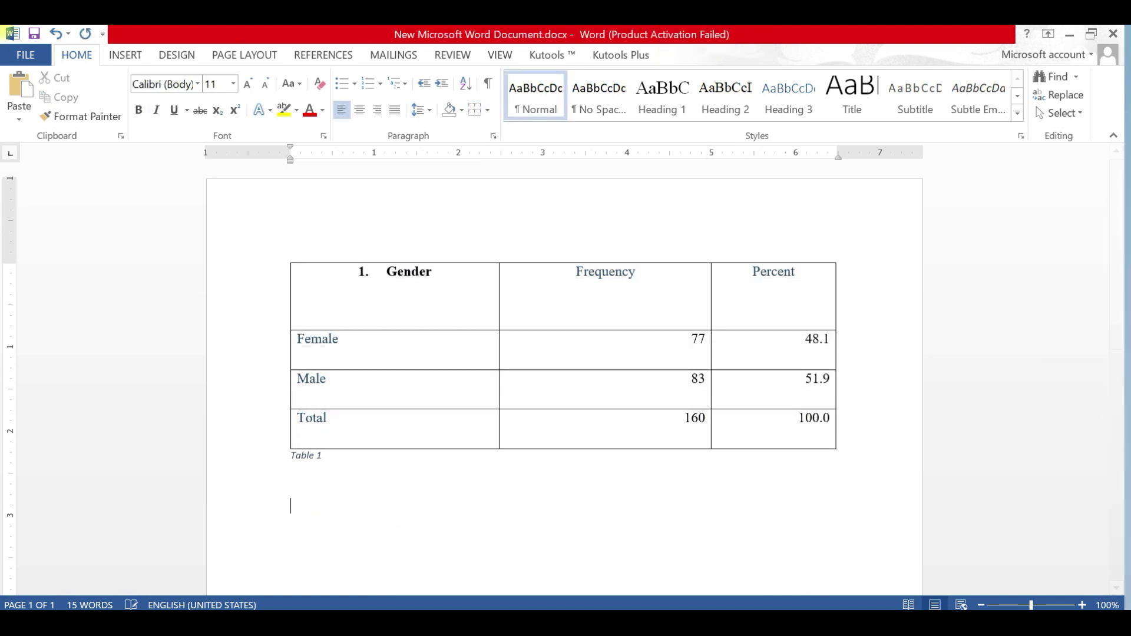
click(126, 57)
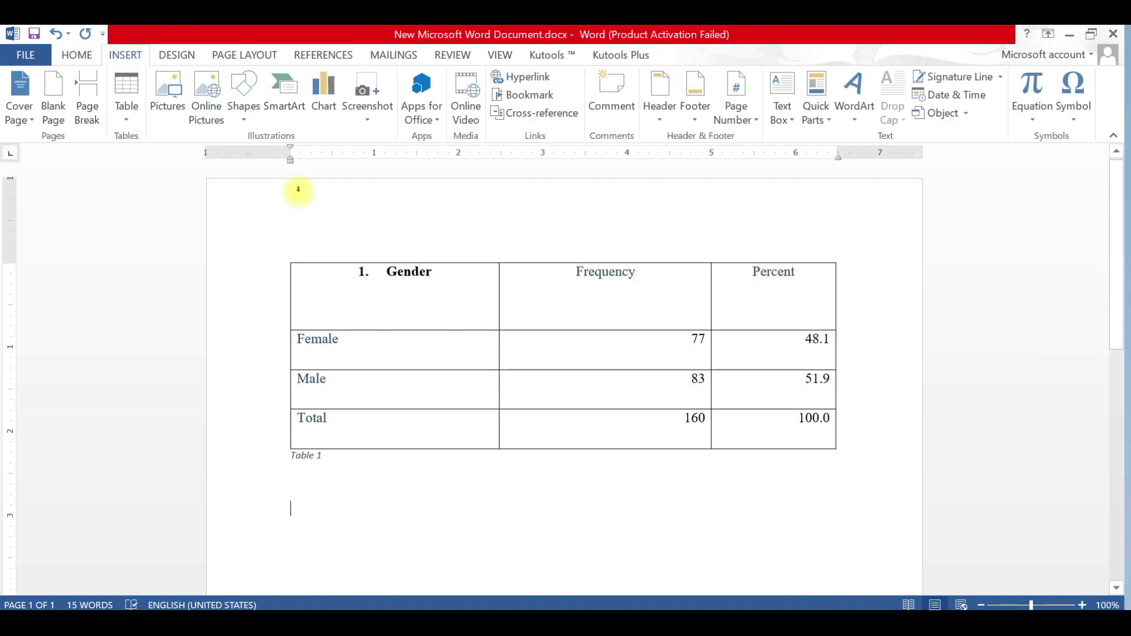
- Insert a pie chart below the table
click(325, 97)
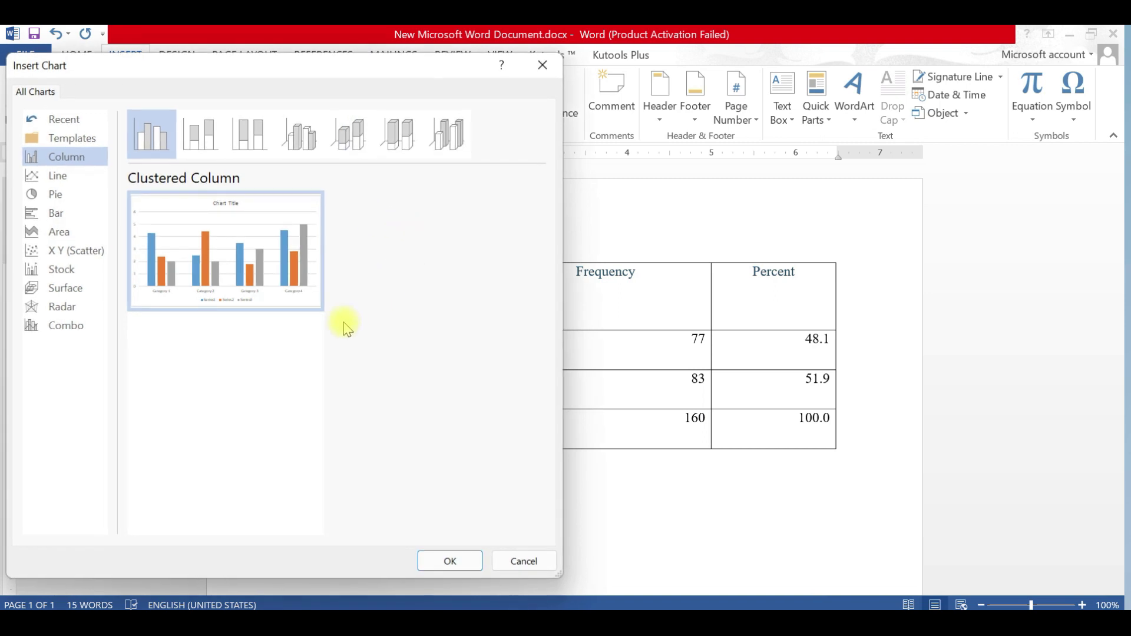
click(74, 195)
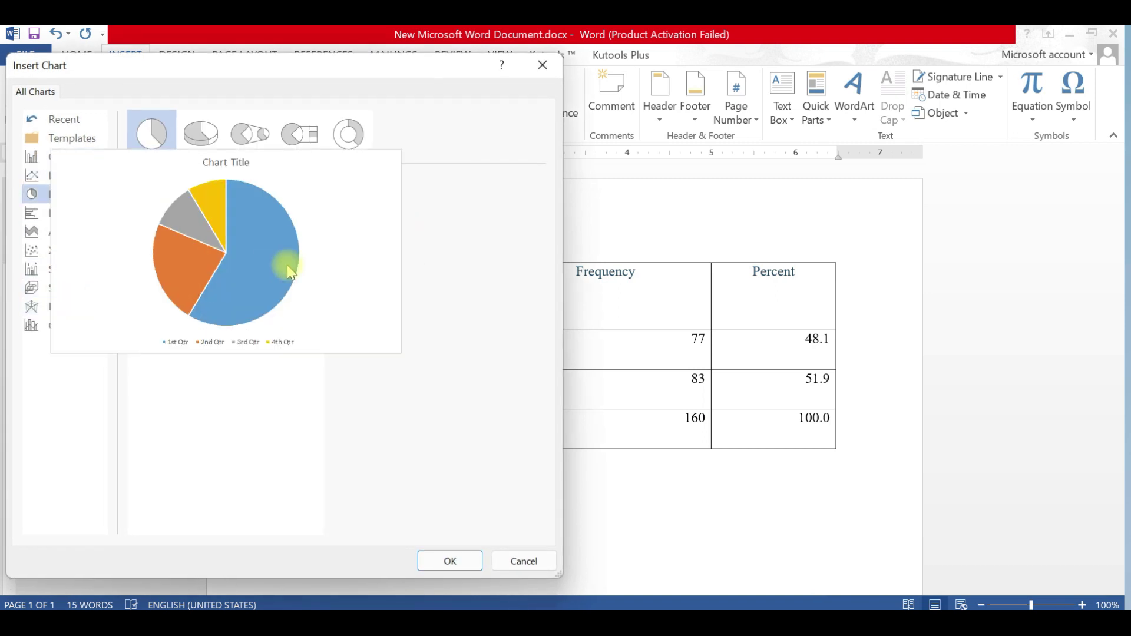
click(449, 560)
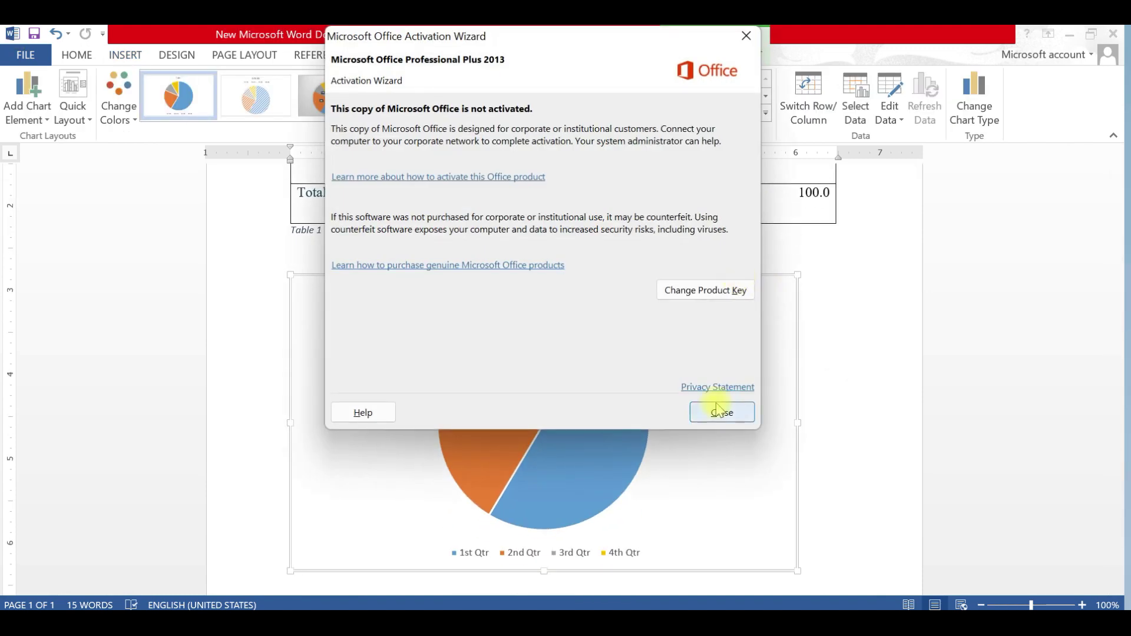
click(716, 404)
- Paste the Gender table into the chart data sheet at D9, drop Frequency, and copy the percentages
drag(736, 273, 962, 564)
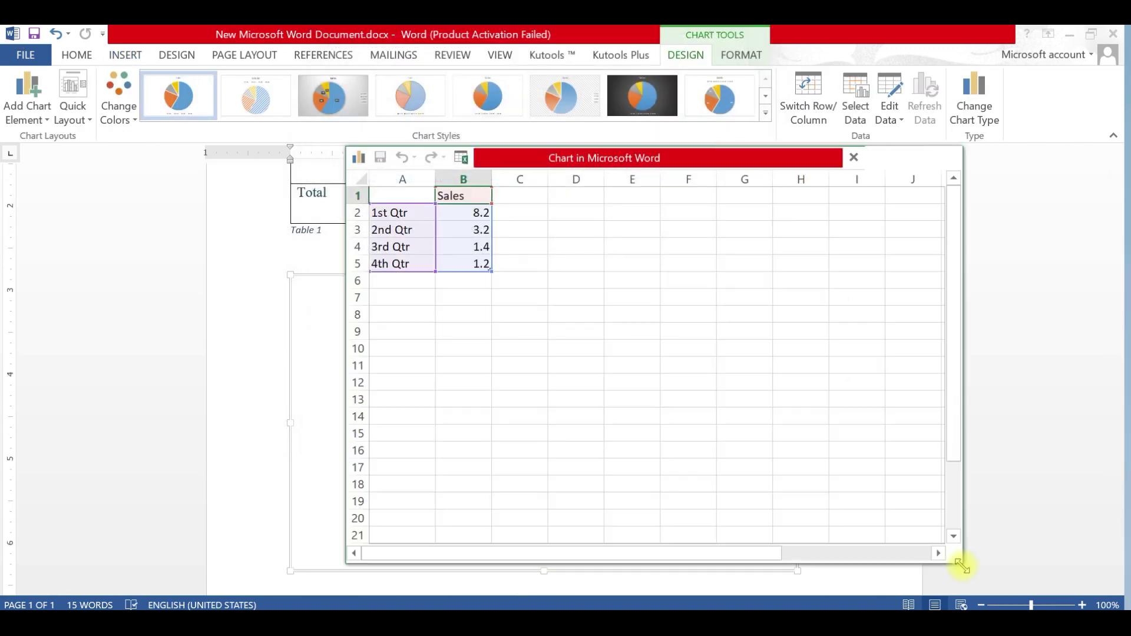
click(584, 336)
right_click(583, 333)
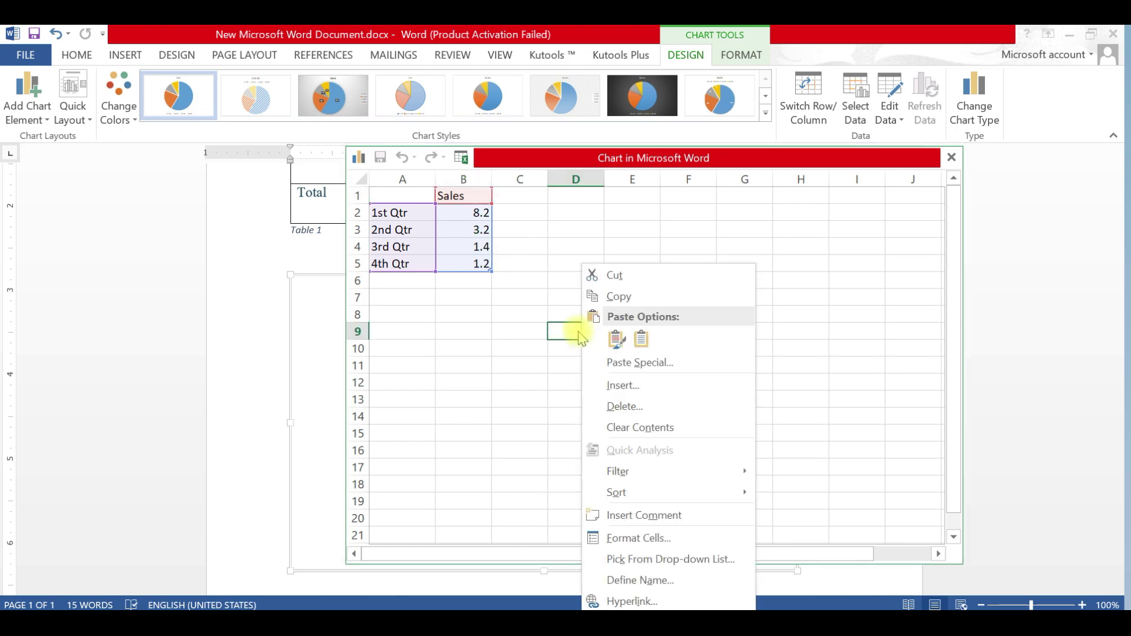
click(647, 343)
click(689, 433)
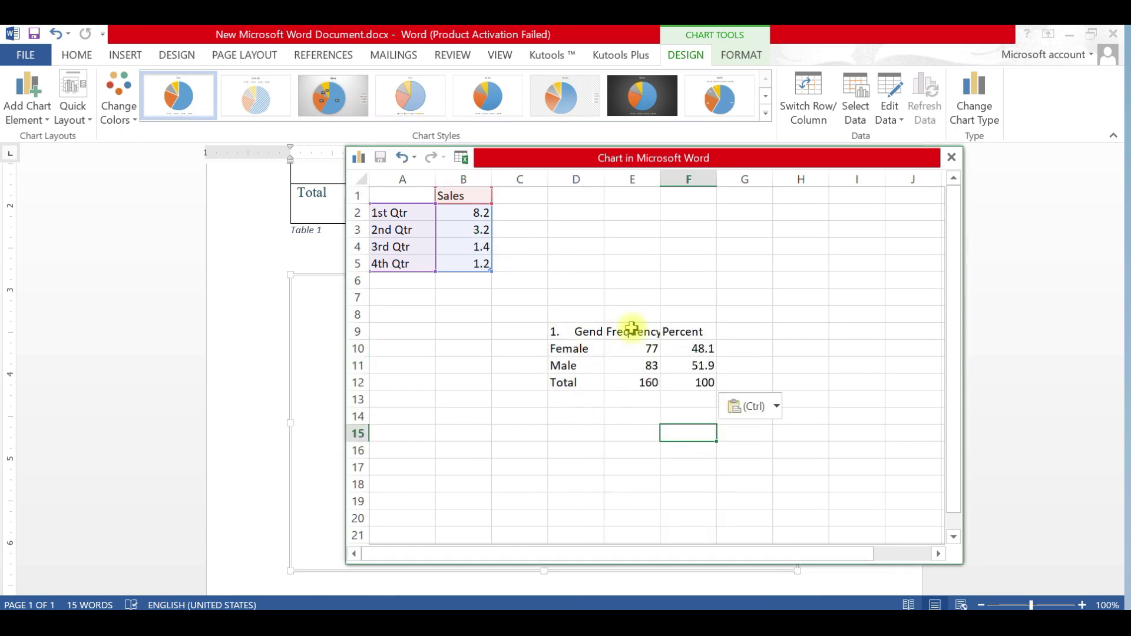
right_click(635, 178)
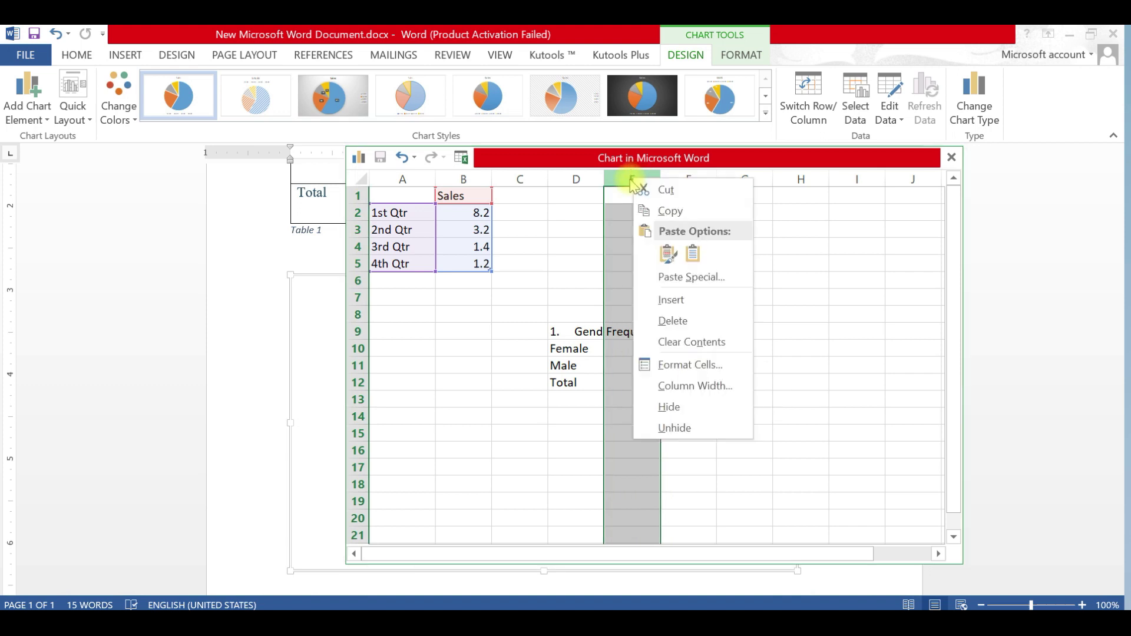
click(673, 320)
click(744, 433)
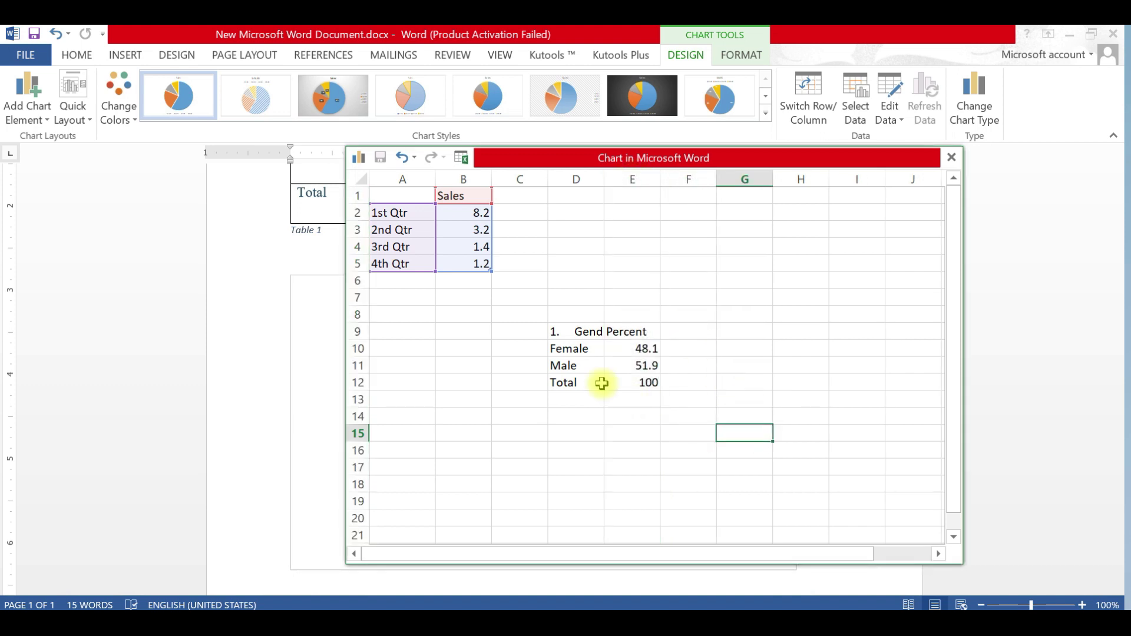
drag(558, 328, 645, 369)
key(ctrl+c)
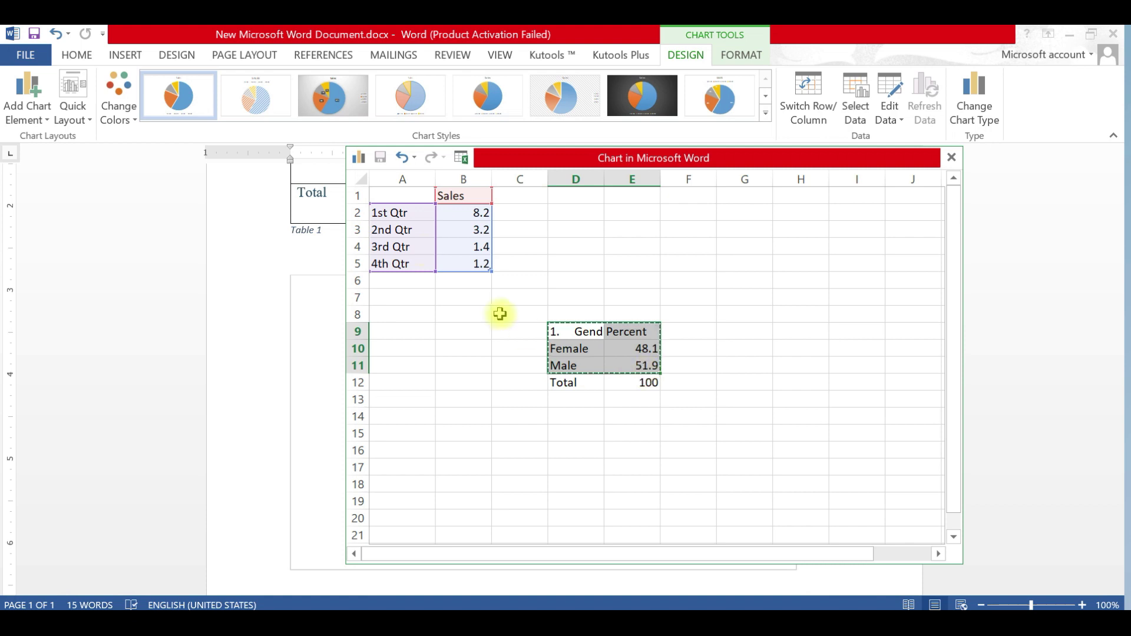
- Put the Female/Male percentages in A1:B3 with the Gender heading and limit the range to row 3
click(396, 195)
key(ctrl+v)
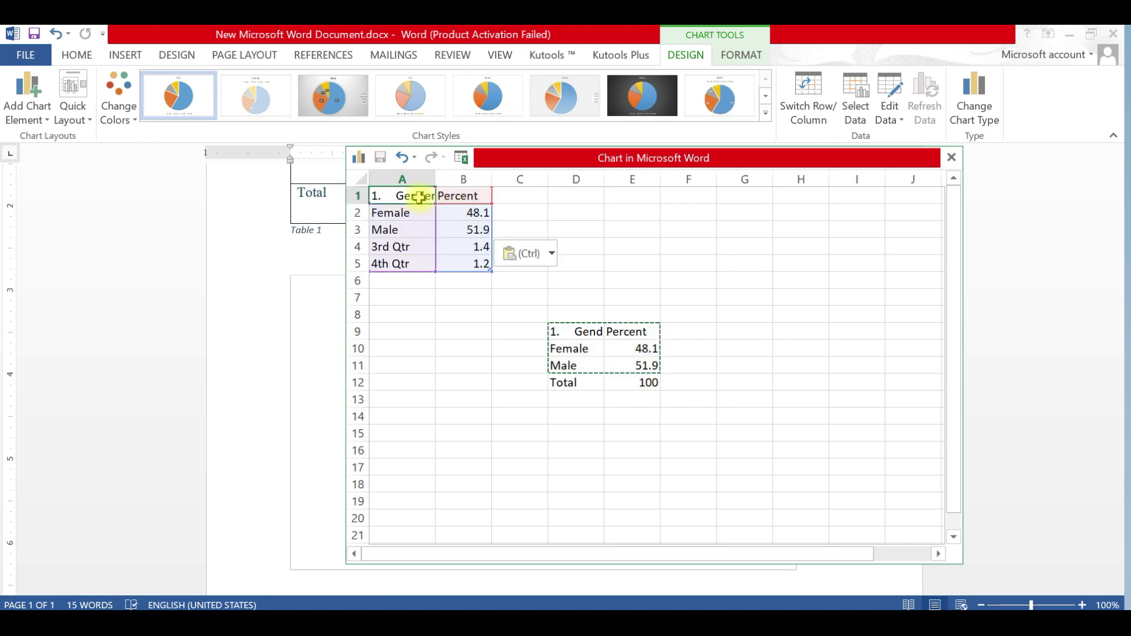
key(ctrl+c)
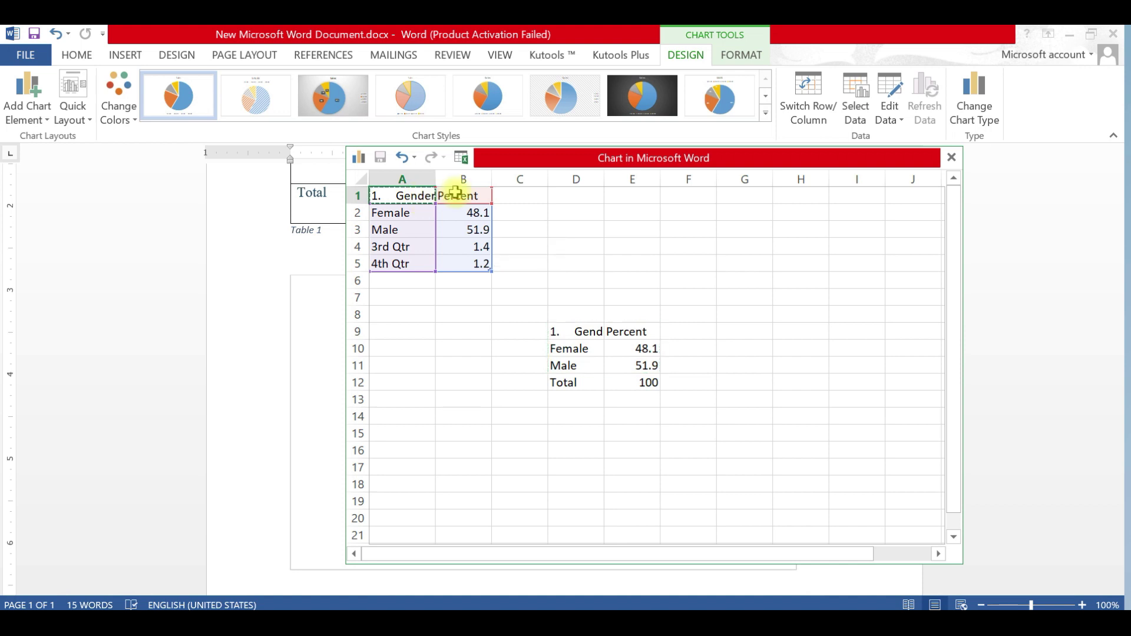
click(457, 195)
key(ctrl+v)
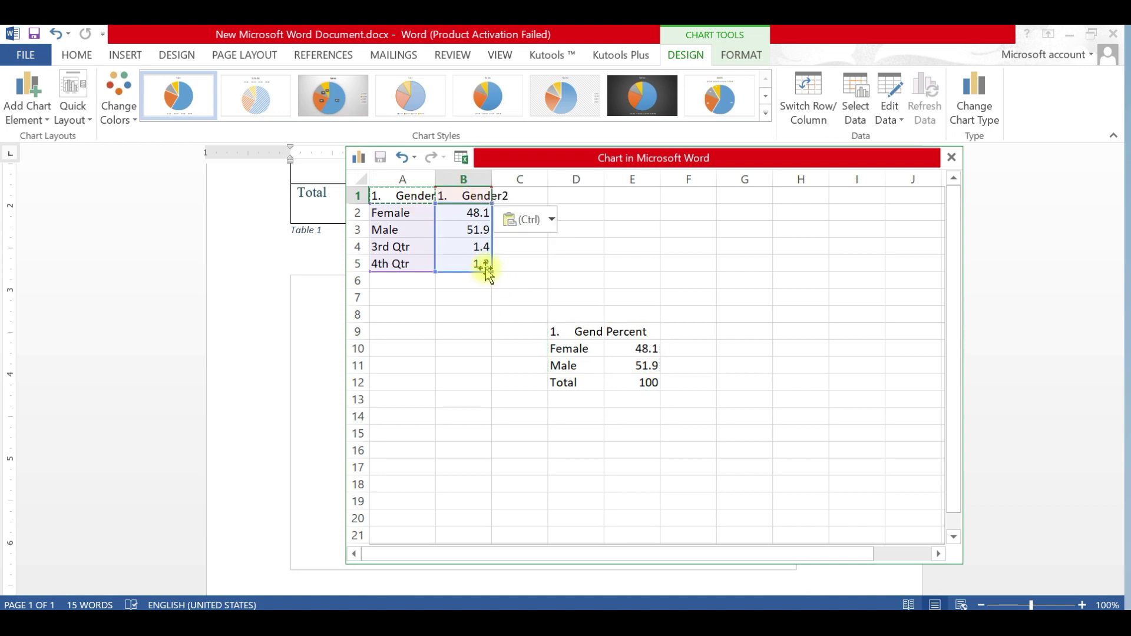
drag(491, 270, 488, 232)
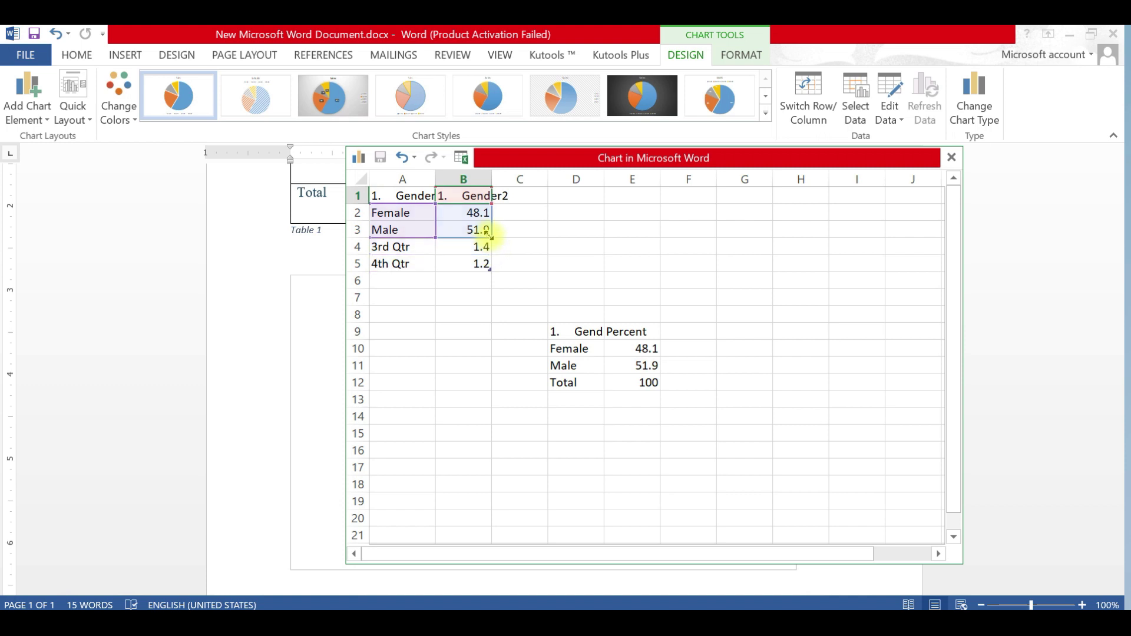
click(952, 157)
click(574, 415)
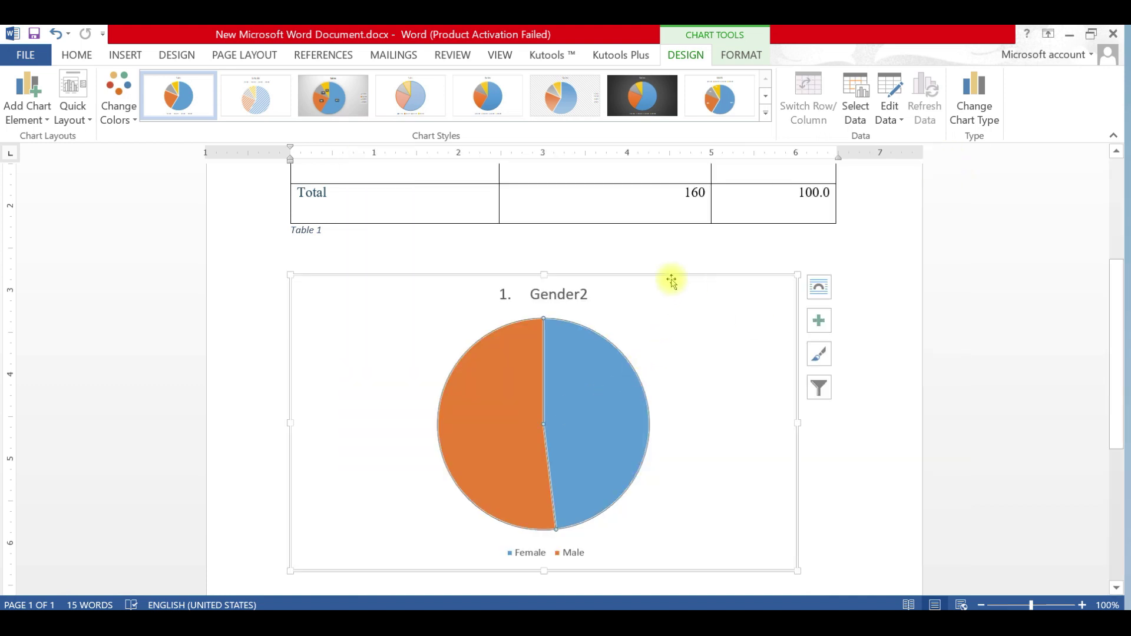
- Apply Chart Style 3 to the Gender pie chart and widen it
click(338, 123)
click(846, 422)
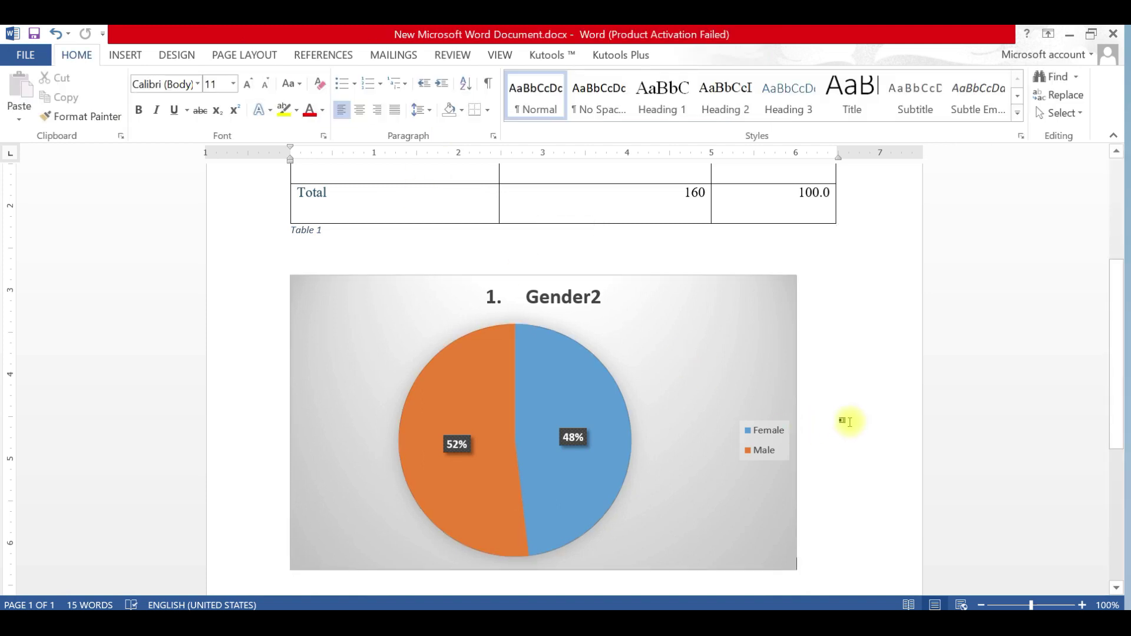
ctrl+scroll(848, 423, down, 5)
scroll(801, 405, up, 2)
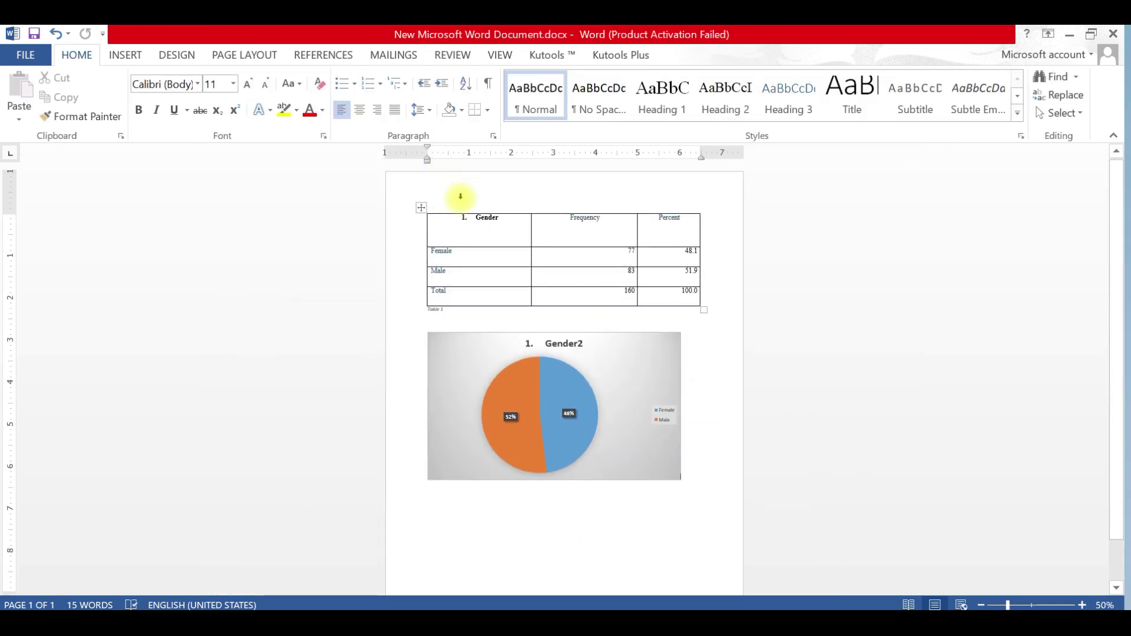
ctrl+scroll(790, 386, up, 2)
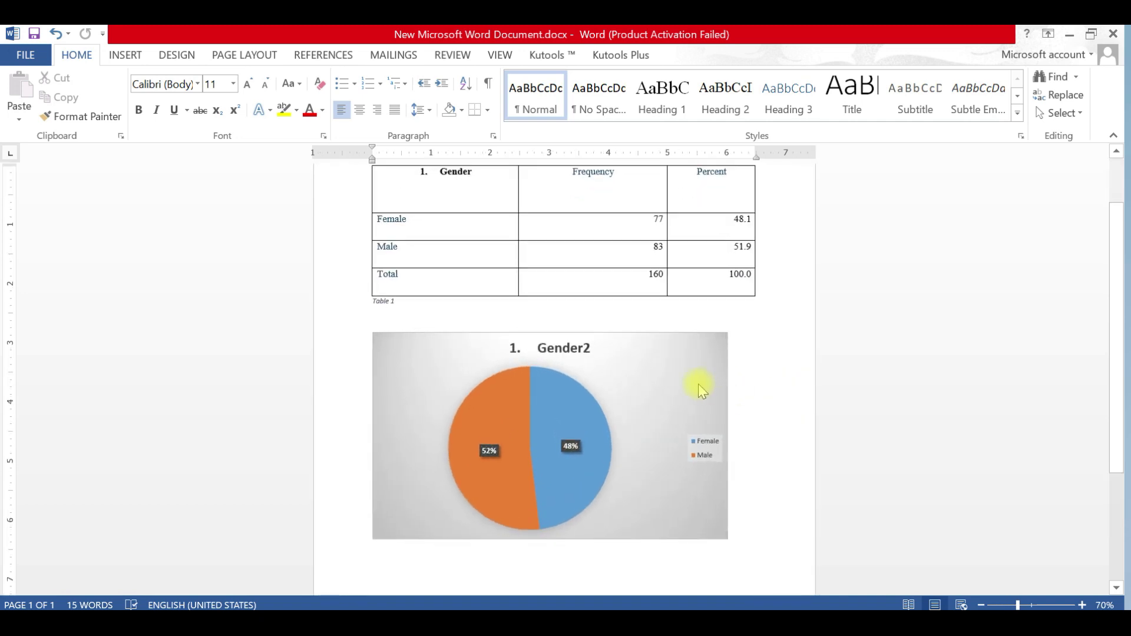
click(701, 388)
drag(728, 539, 754, 536)
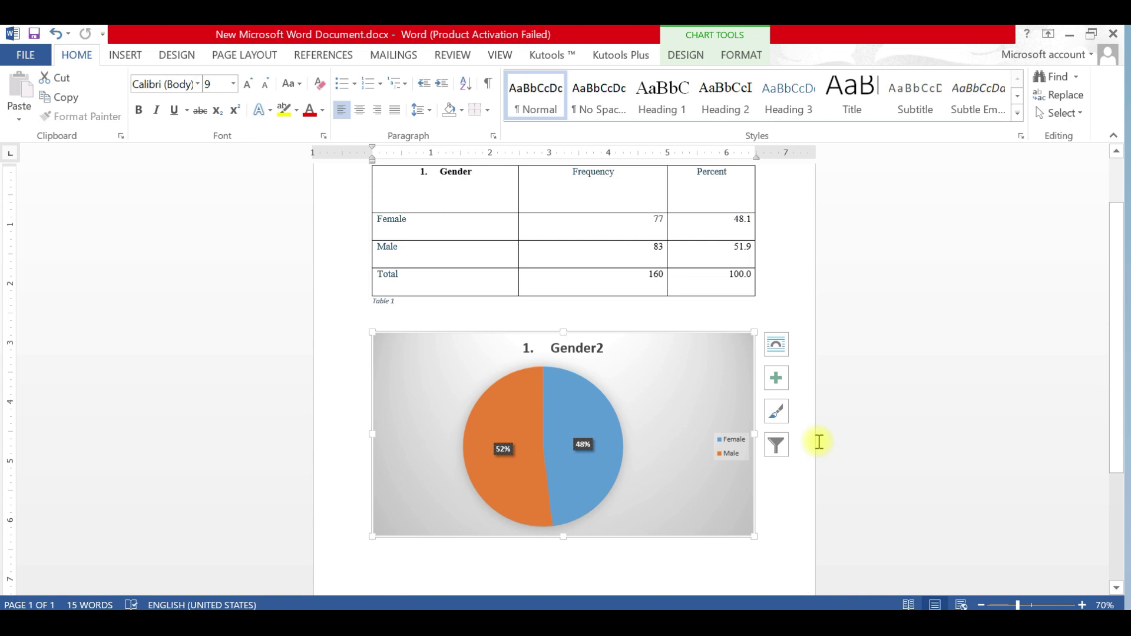